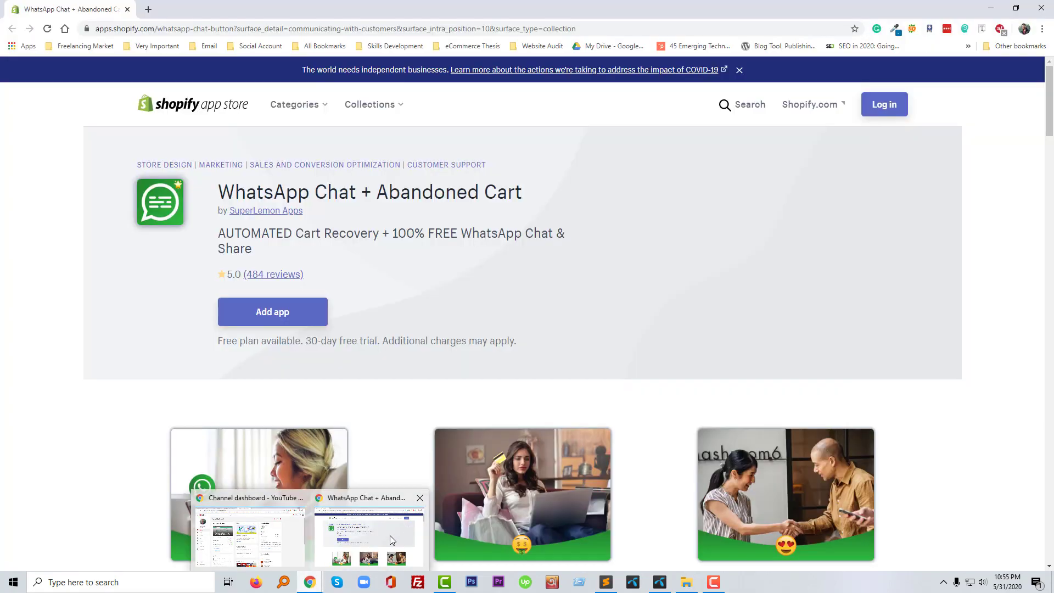
# Scroll the WhatsApp Chat + Abandoned Cart listing past About down to its Media gallery
pyautogui.click(390, 535)
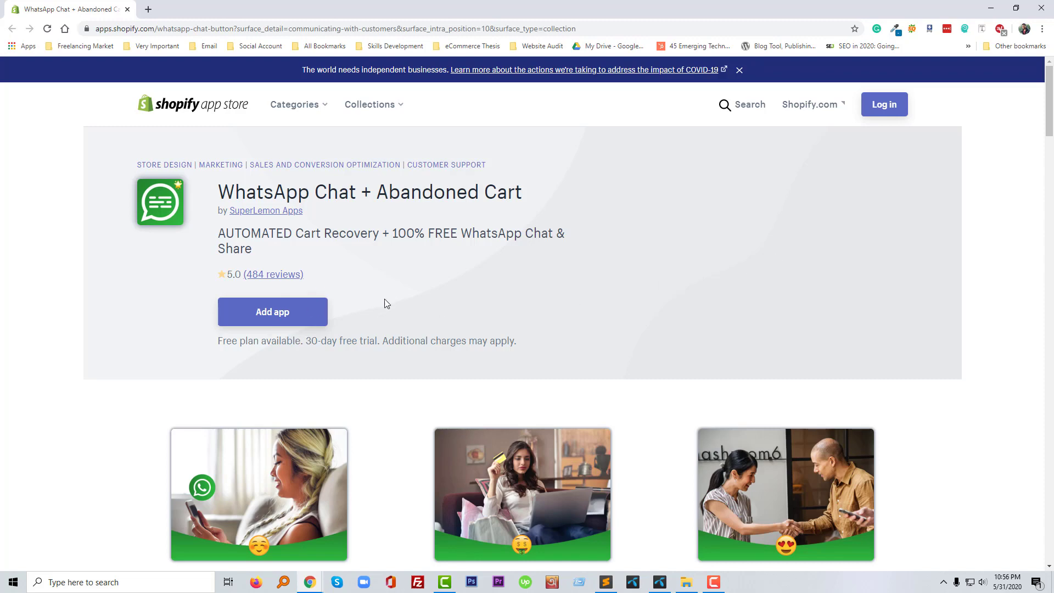
pyautogui.scroll(-2, 384, 299)
pyautogui.scroll(2, 387, 303)
pyautogui.scroll(-2, 397, 303)
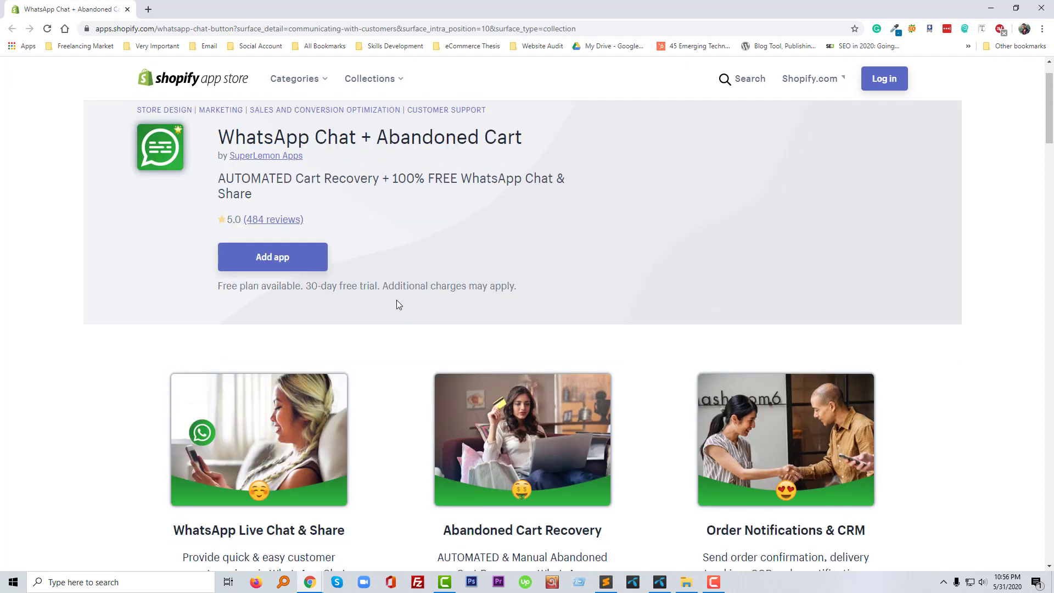
pyautogui.scroll(2, 398, 296)
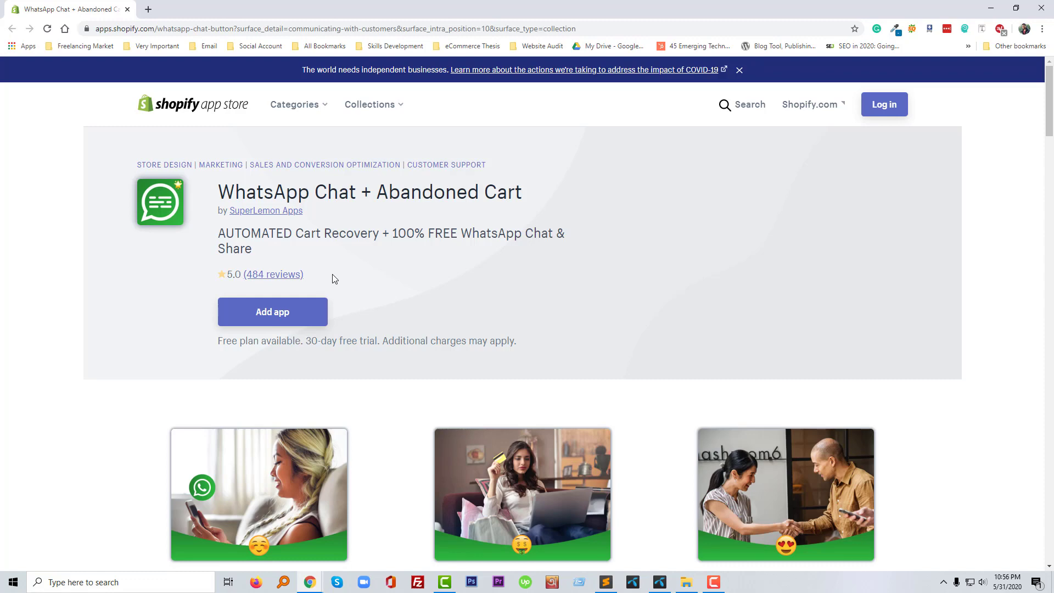
pyautogui.scroll(-2, 351, 275)
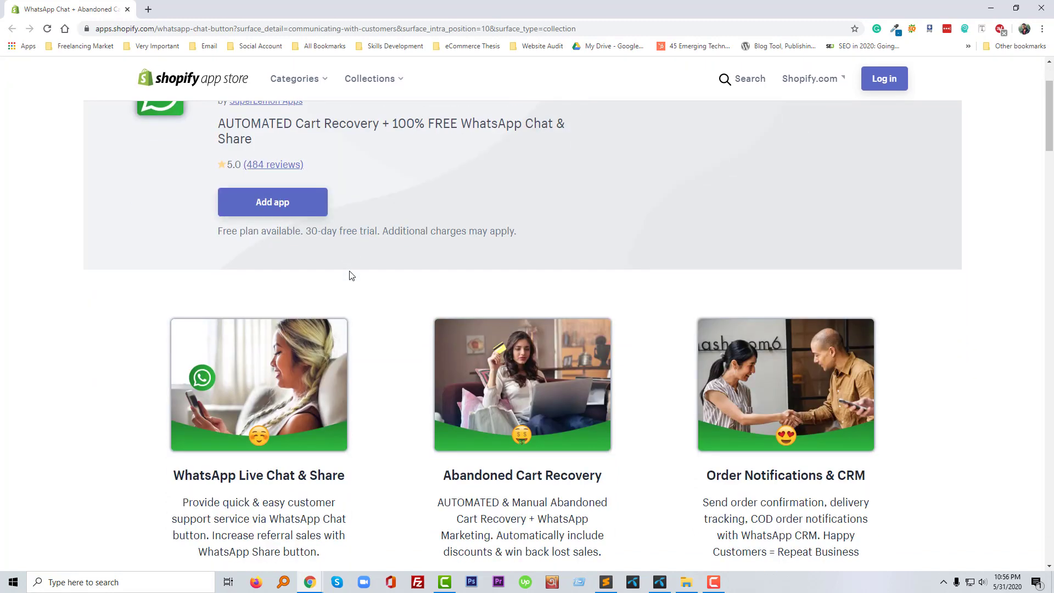
pyautogui.scroll(-2, 281, 377)
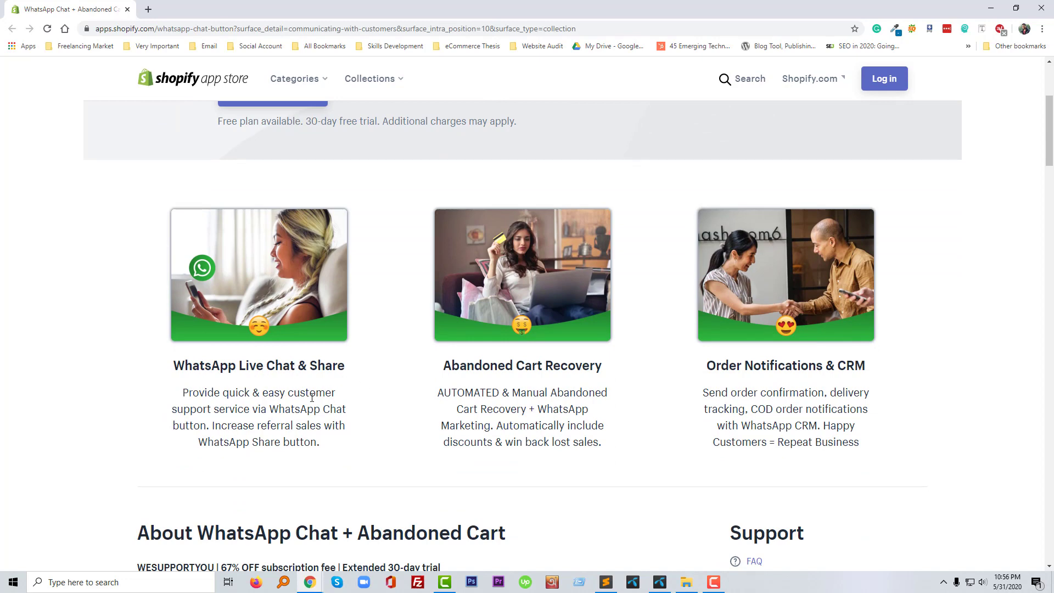
pyautogui.scroll(-1, 303, 403)
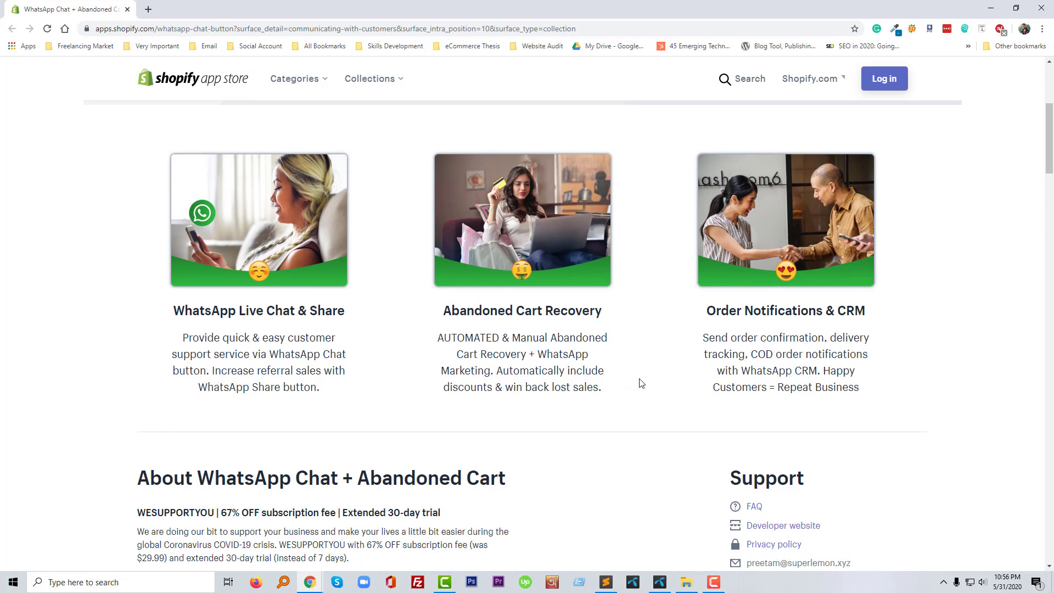
pyautogui.scroll(-3, 642, 383)
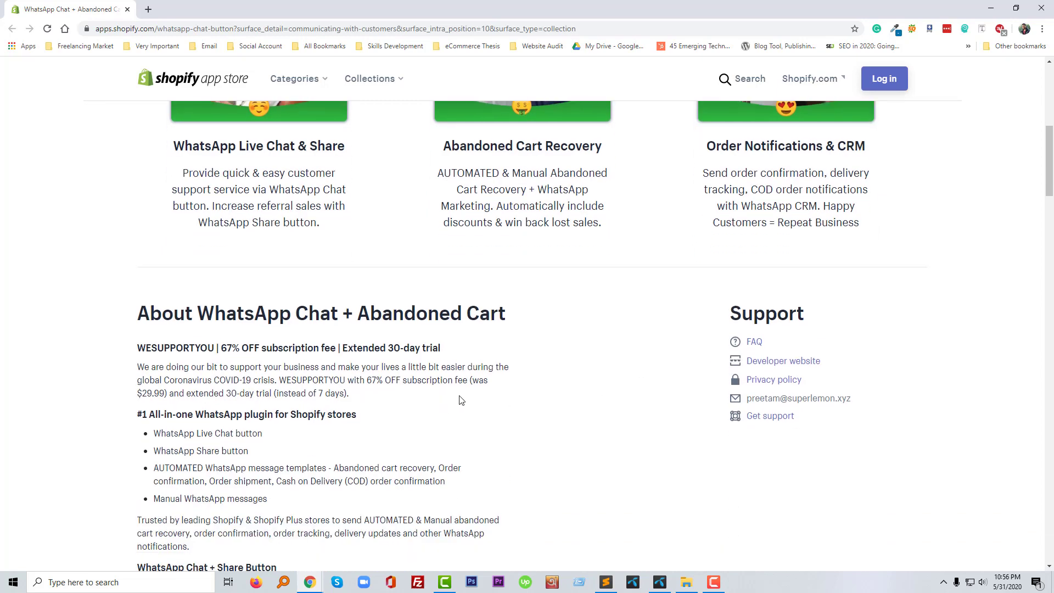
pyautogui.scroll(-1, 341, 398)
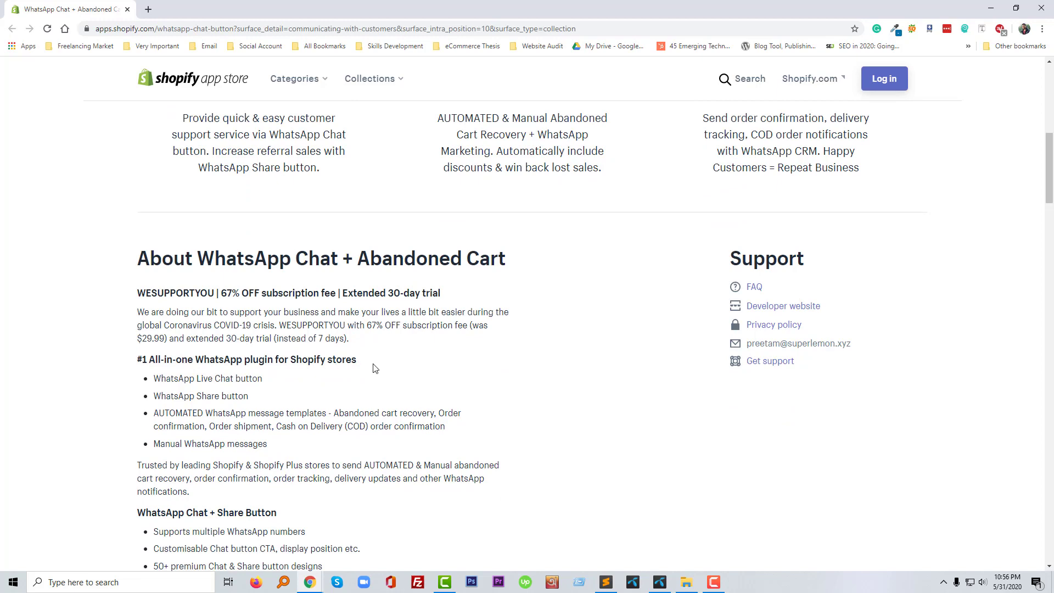
pyautogui.scroll(-1, 393, 367)
pyautogui.scroll(-3, 394, 366)
pyautogui.scroll(-1, 395, 367)
pyautogui.scroll(-2, 395, 367)
pyautogui.scroll(-2, 395, 367)
pyautogui.scroll(-1, 395, 368)
pyautogui.scroll(-2, 396, 368)
pyautogui.scroll(-2, 396, 368)
pyautogui.scroll(-3, 397, 368)
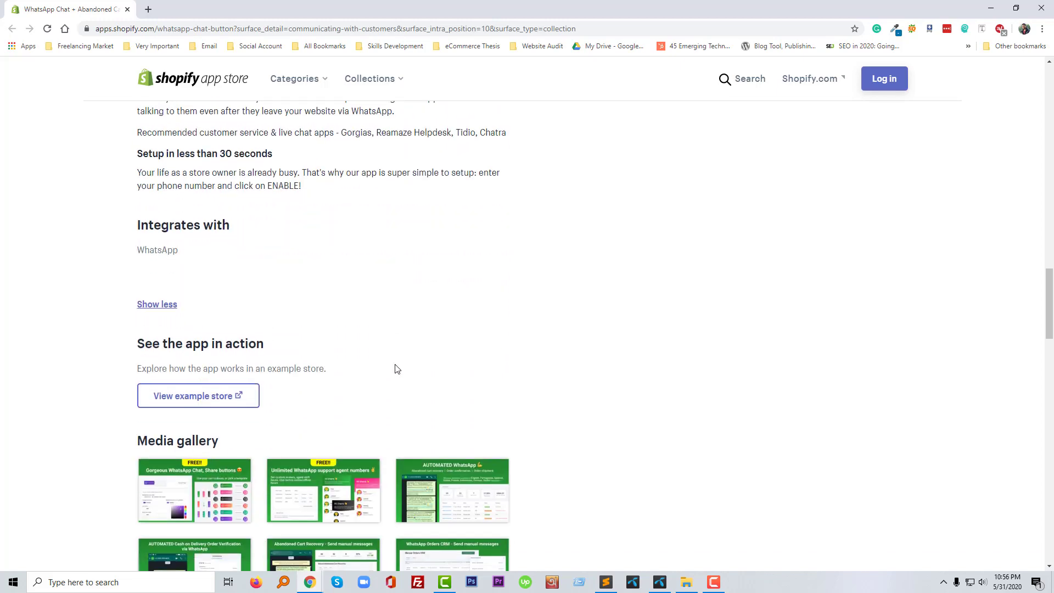
pyautogui.scroll(-3, 395, 368)
pyautogui.scroll(-3, 714, 393)
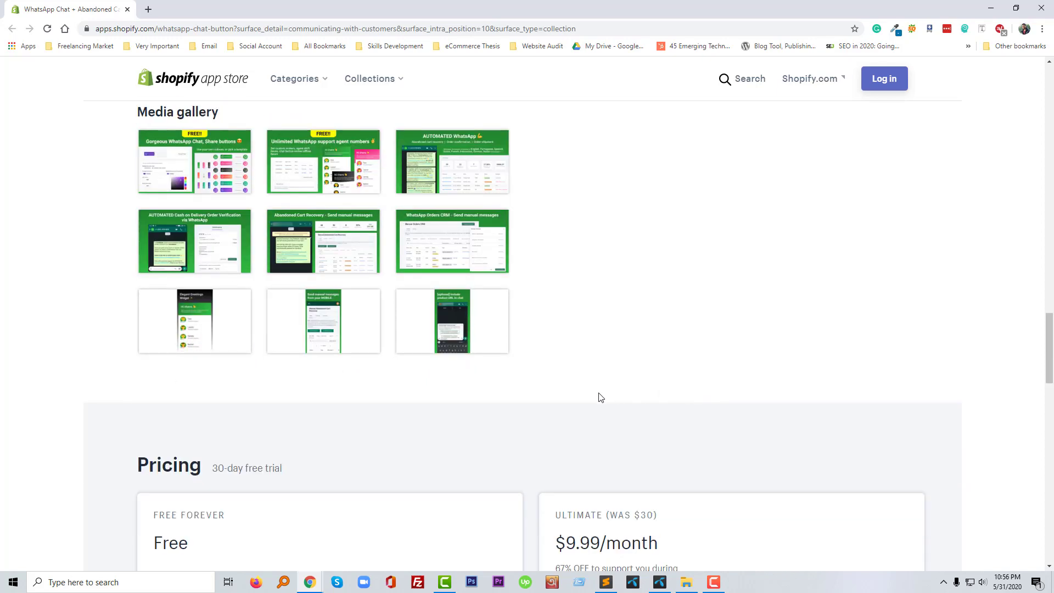
# Scroll to the Pricing section and highlight the 30-day free trial note
pyautogui.scroll(-4, 632, 398)
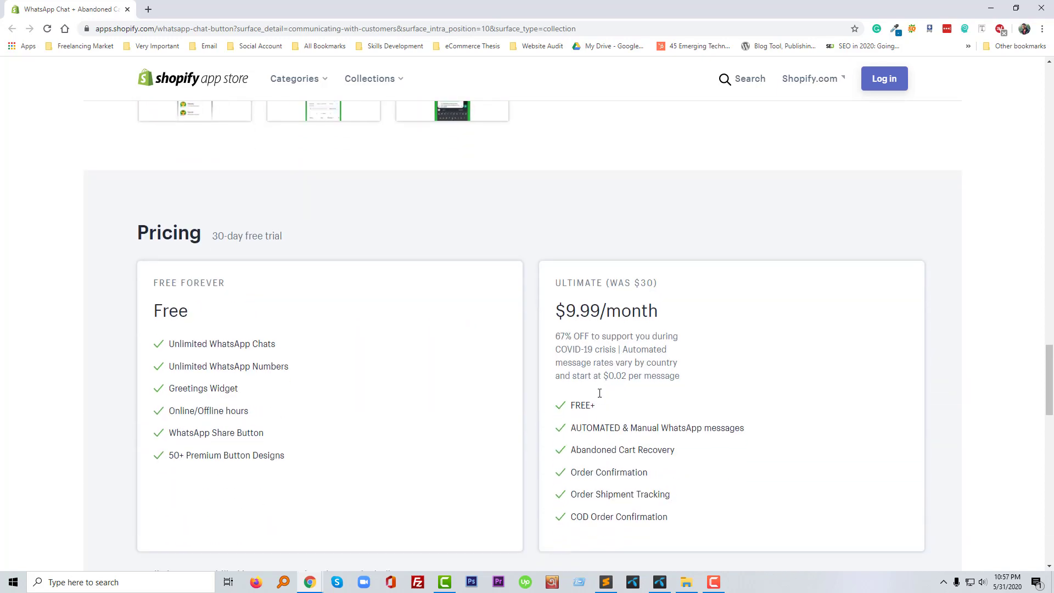
pyautogui.scroll(-3, 412, 379)
pyautogui.scroll(2, 423, 384)
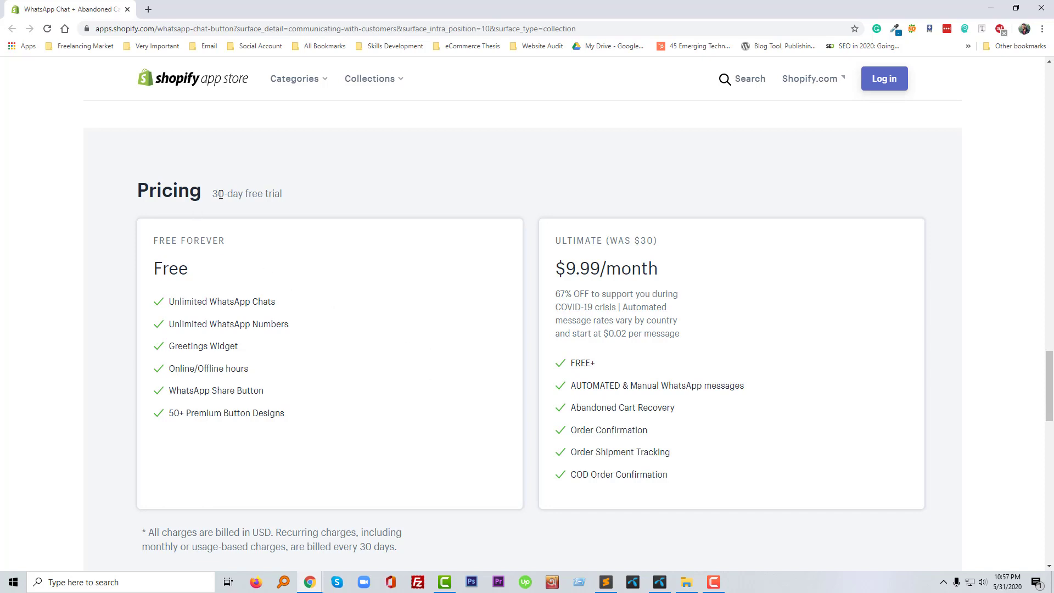
pyautogui.moveTo(213, 194); pyautogui.dragTo(306, 207)
pyautogui.scroll(-1, 221, 301)
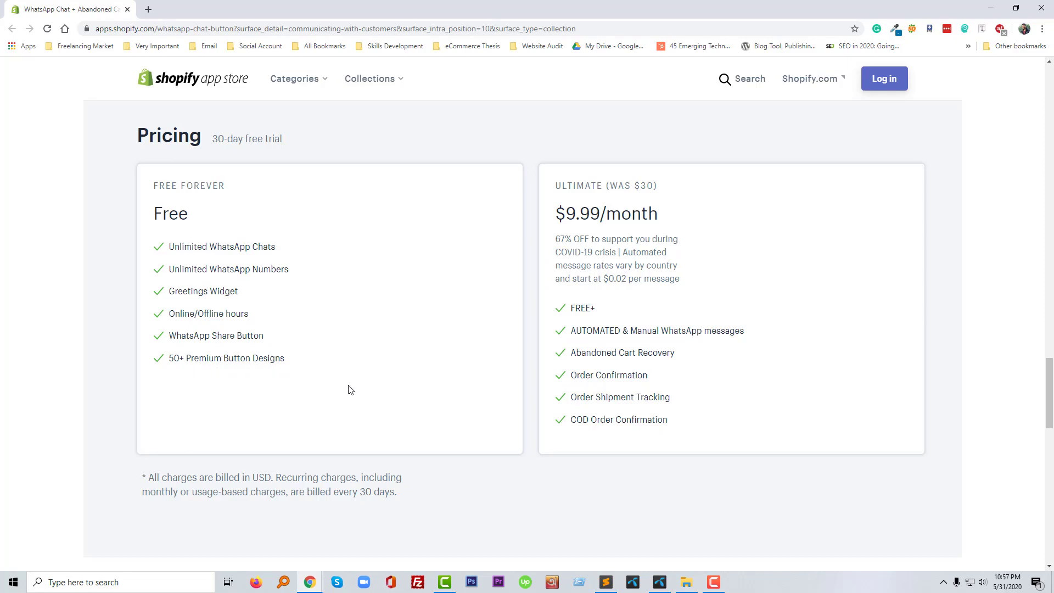
# Scroll back to the listing's top, showing the header and Add app option
pyautogui.scroll(4, 351, 390)
pyautogui.scroll(4, 351, 389)
pyautogui.scroll(4, 350, 389)
pyautogui.scroll(4, 350, 390)
pyautogui.scroll(6, 349, 389)
pyautogui.scroll(8, 330, 356)
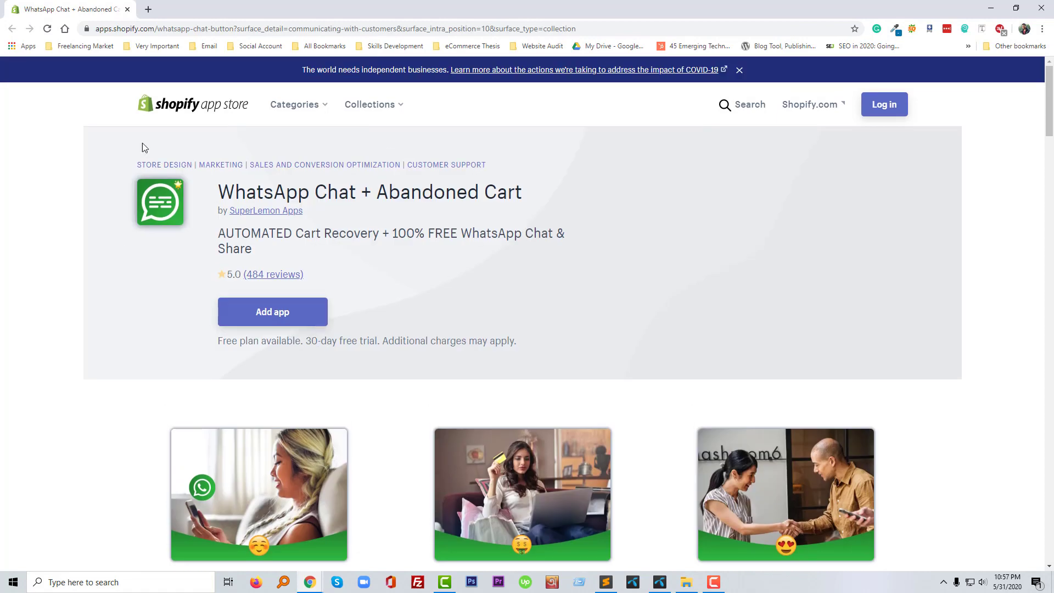
# Log in to the store via shopify.com in a new tab and copy the app's full title
pyautogui.click(148, 11)
pyautogui.click(207, 30)
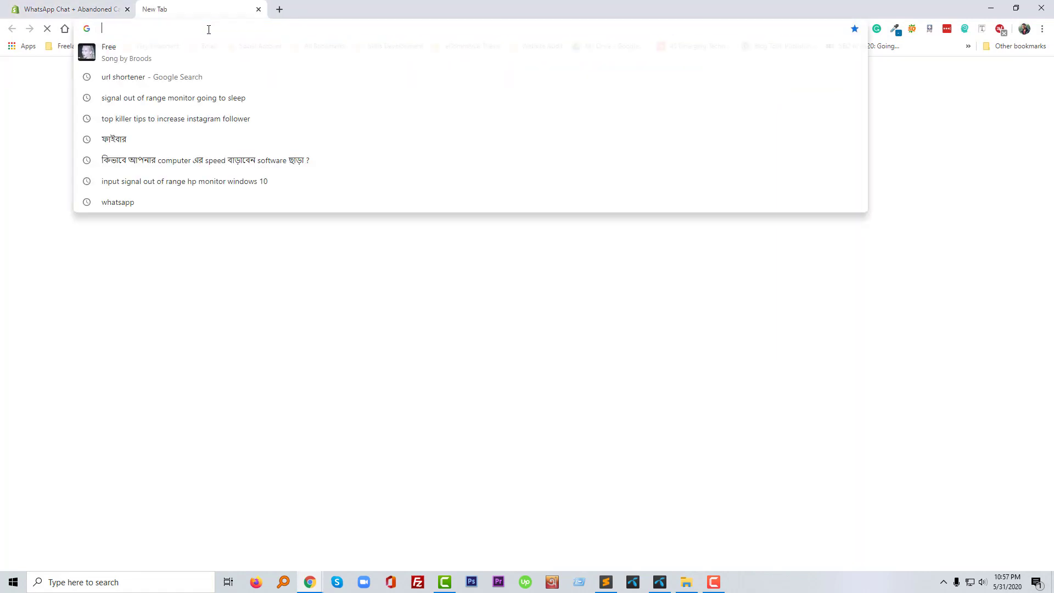
pyautogui.write('shopify.com')
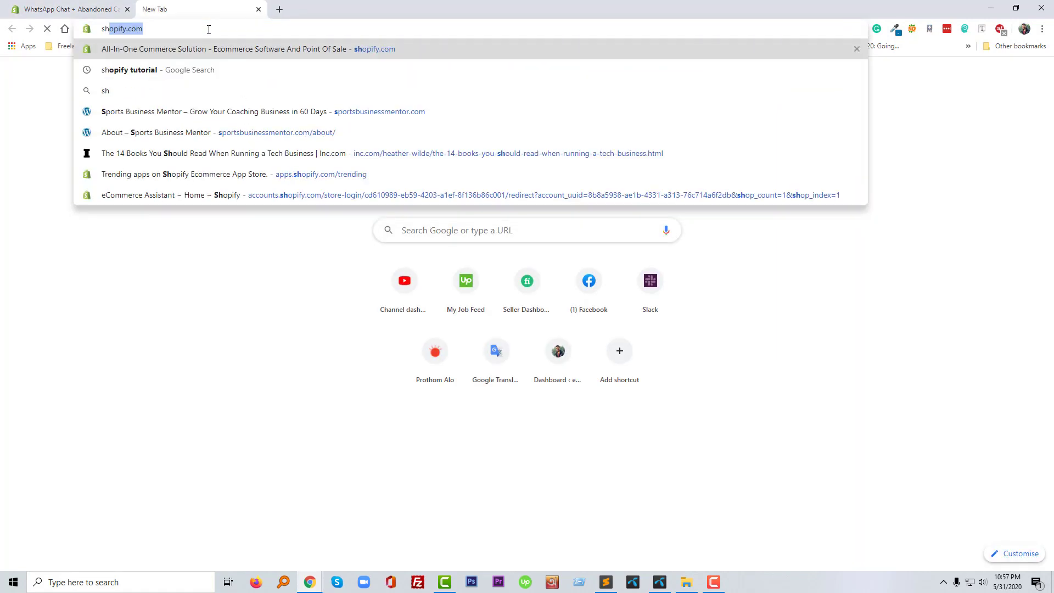
pyautogui.press('Return')
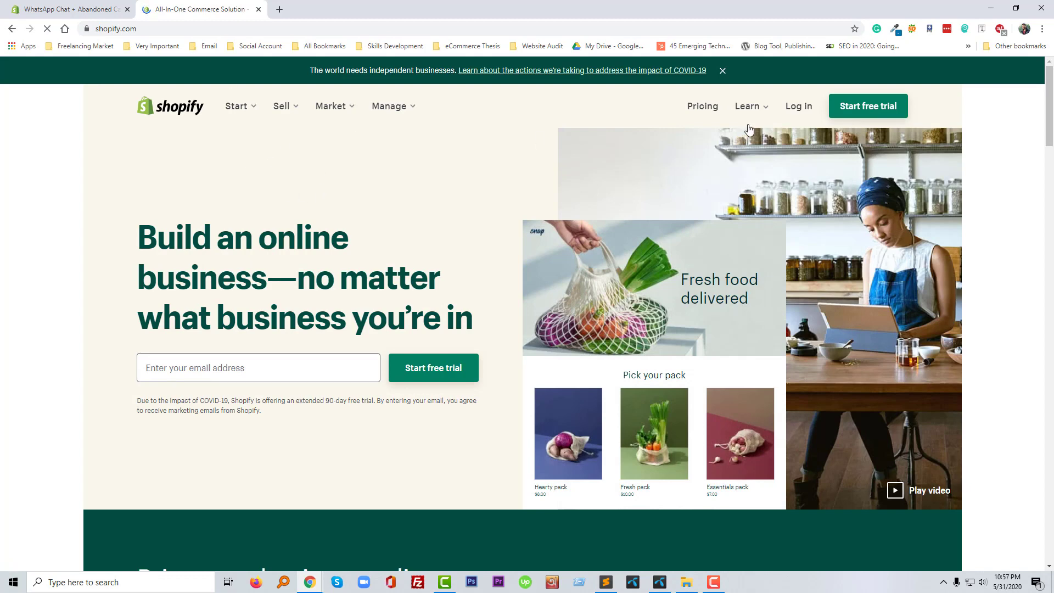
pyautogui.click(798, 110)
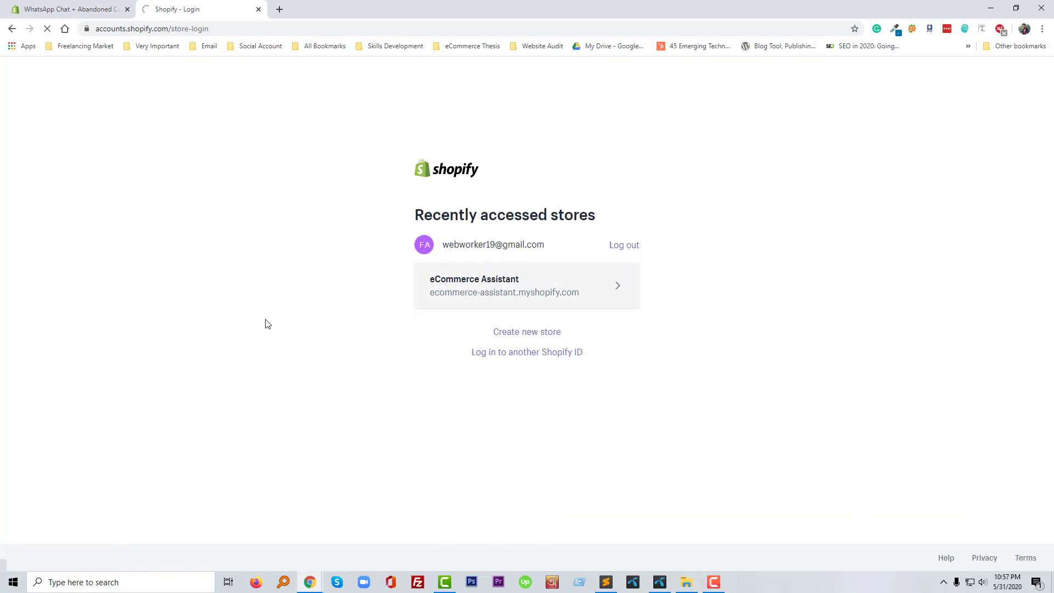
pyautogui.click(72, 9)
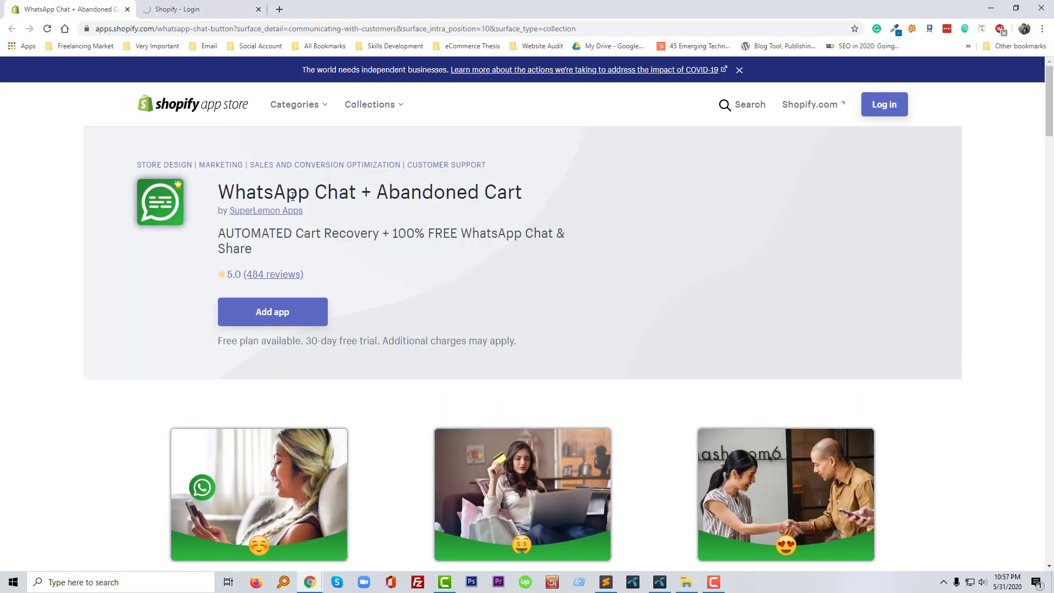
pyautogui.moveTo(218, 192); pyautogui.dragTo(543, 193)
pyautogui.hotkey('ctrl', 'c')
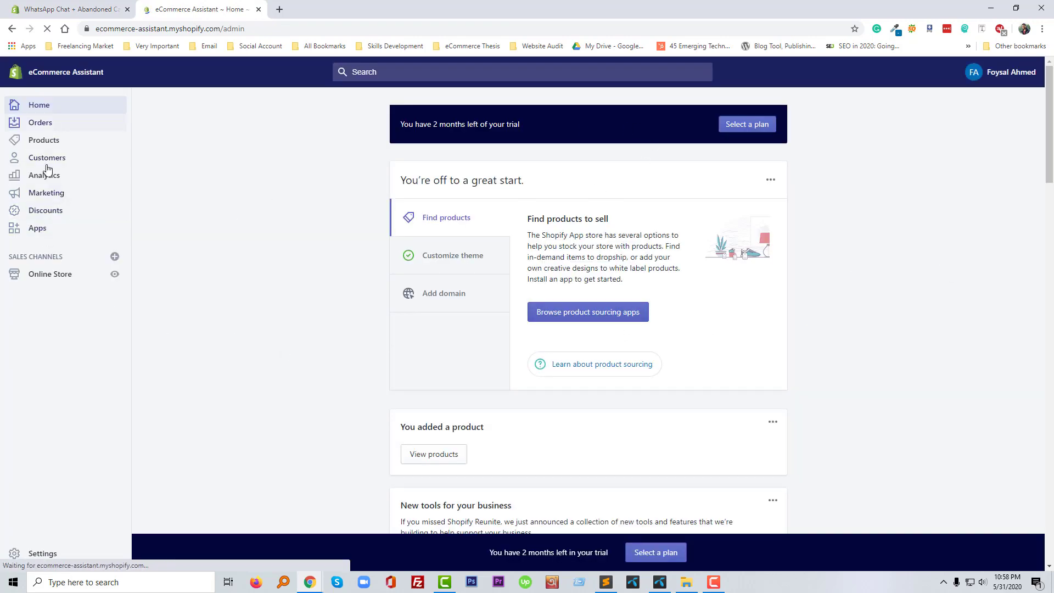
# Go to the store's Apps page from the admin sidebar
pyautogui.click(42, 231)
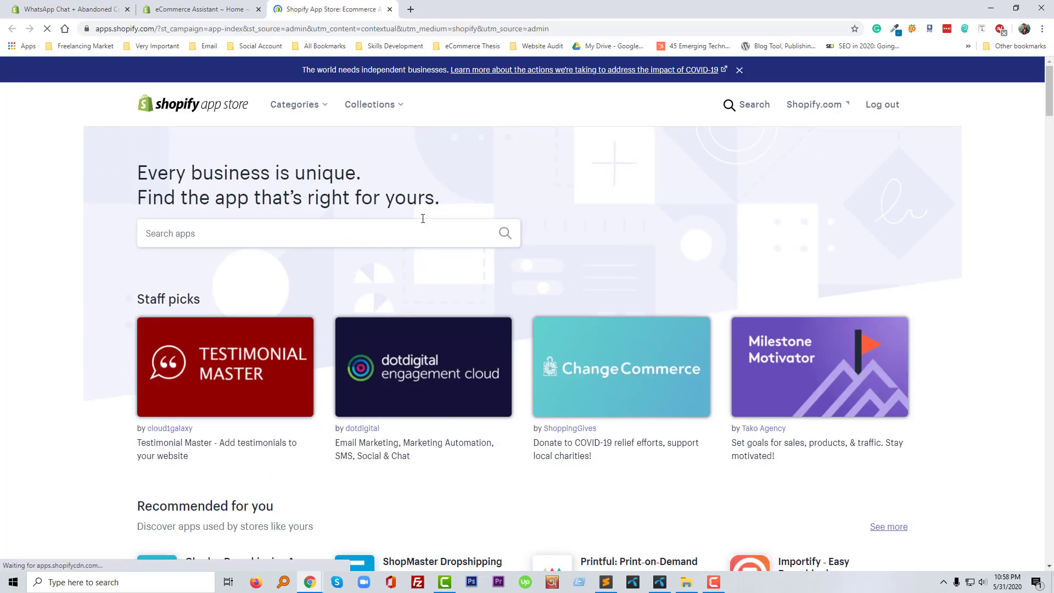
# Search the App Store for the pasted 'WhatsApp Chat + Abandoned Cart' and open SuperLemon's result
pyautogui.click(412, 239)
pyautogui.hotkey('ctrl', 'v')
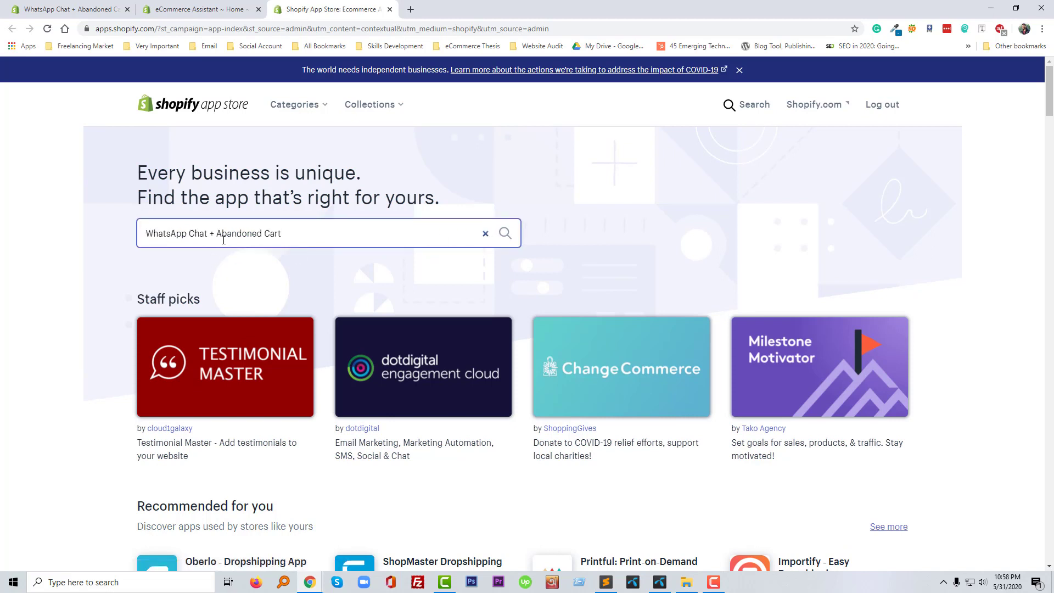
pyautogui.click(504, 233)
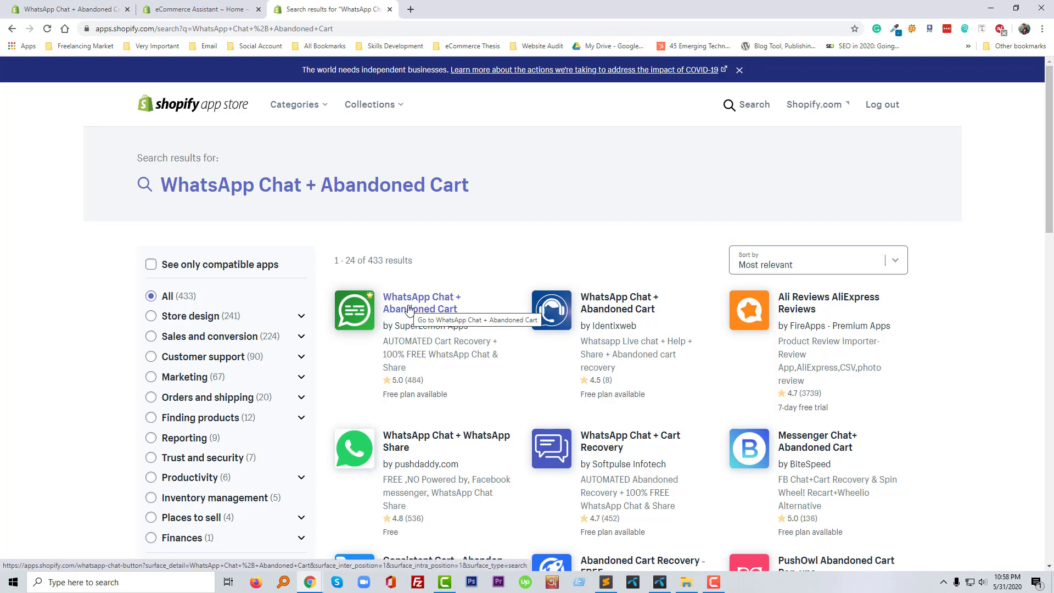
pyautogui.click(409, 309)
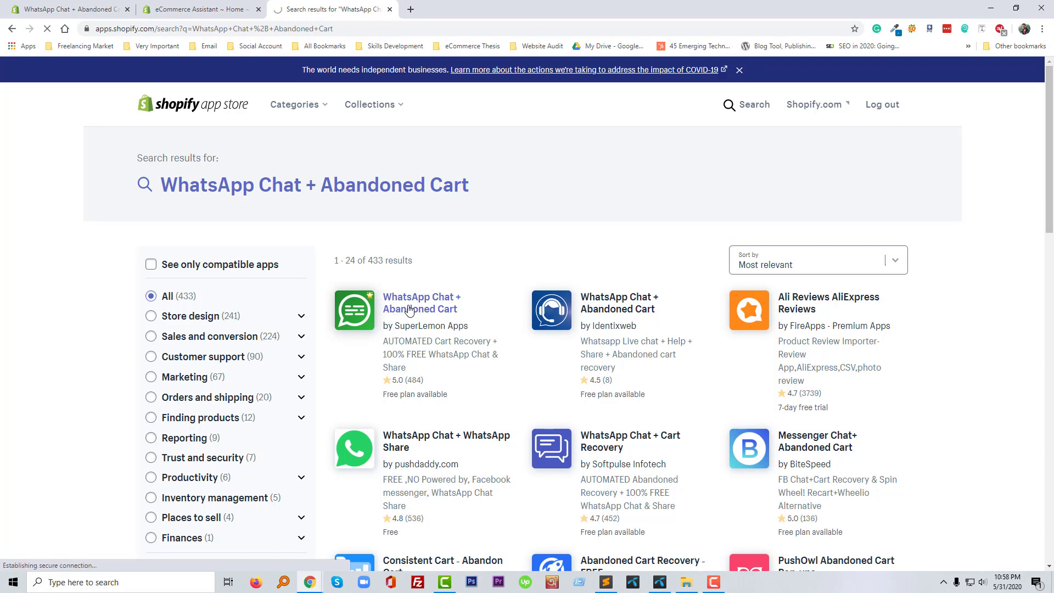
pyautogui.scroll(-1, 409, 309)
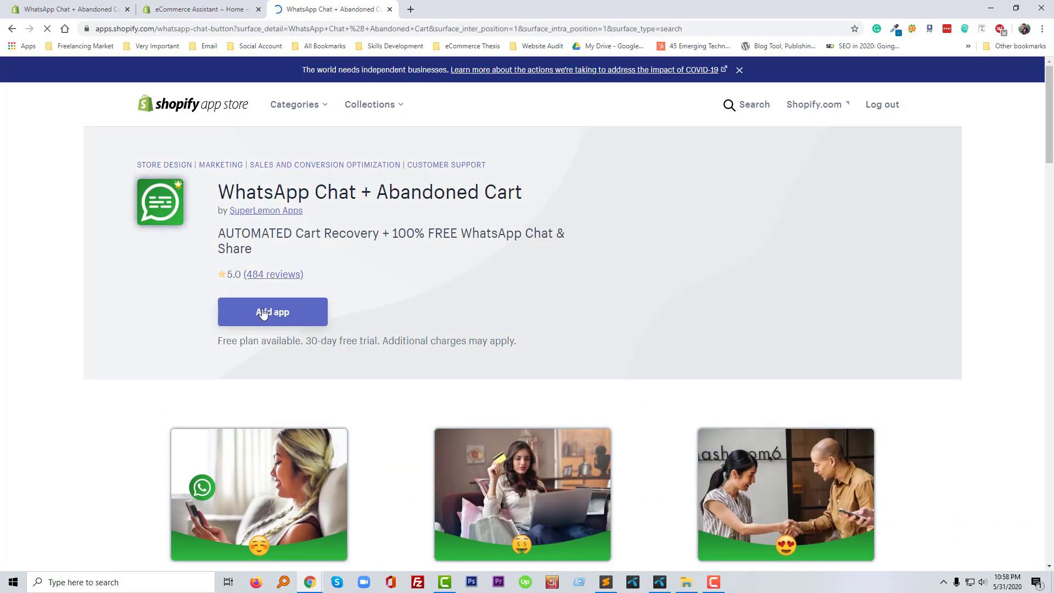
# Use Add app on the SuperLemon listing to reach the permissions page
pyautogui.click(273, 312)
pyautogui.click(294, 319)
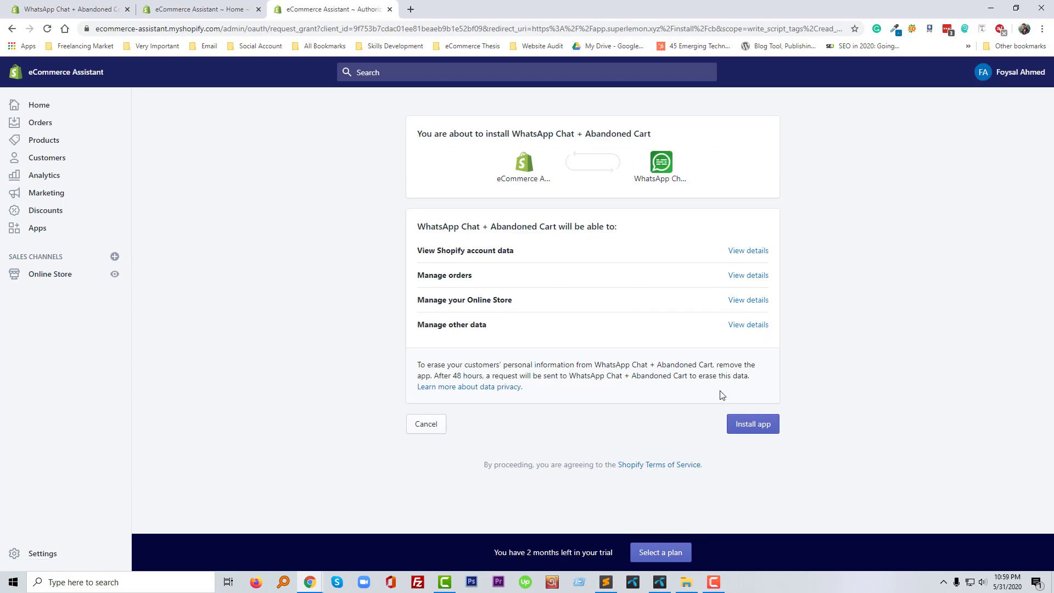
# Approve the requested permissions and install the app
pyautogui.click(748, 432)
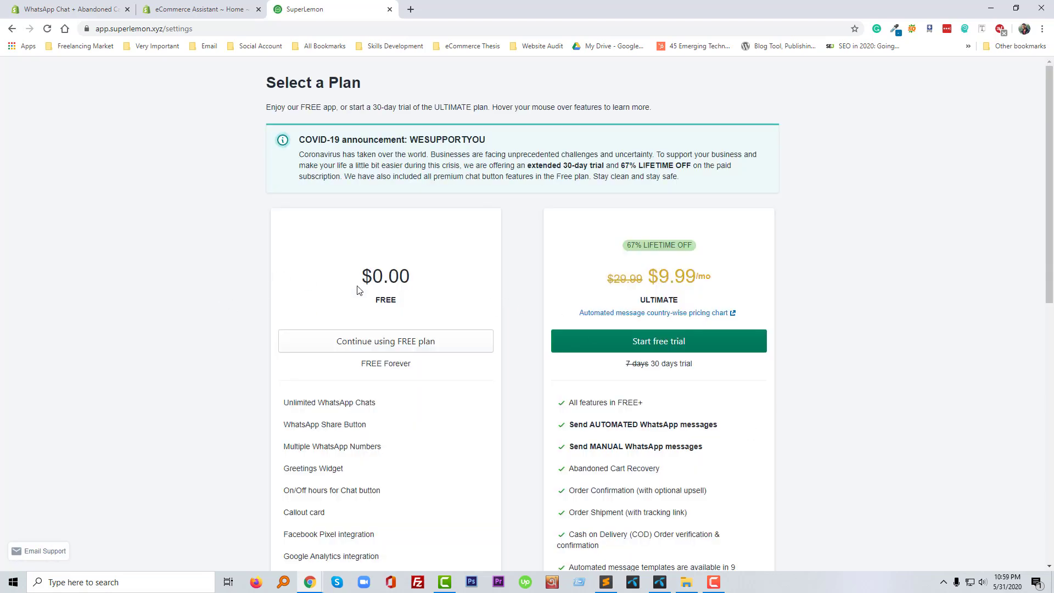
# Review the Free and Ultimate plans, then continue on the FREE plan
pyautogui.scroll(-2, 385, 263)
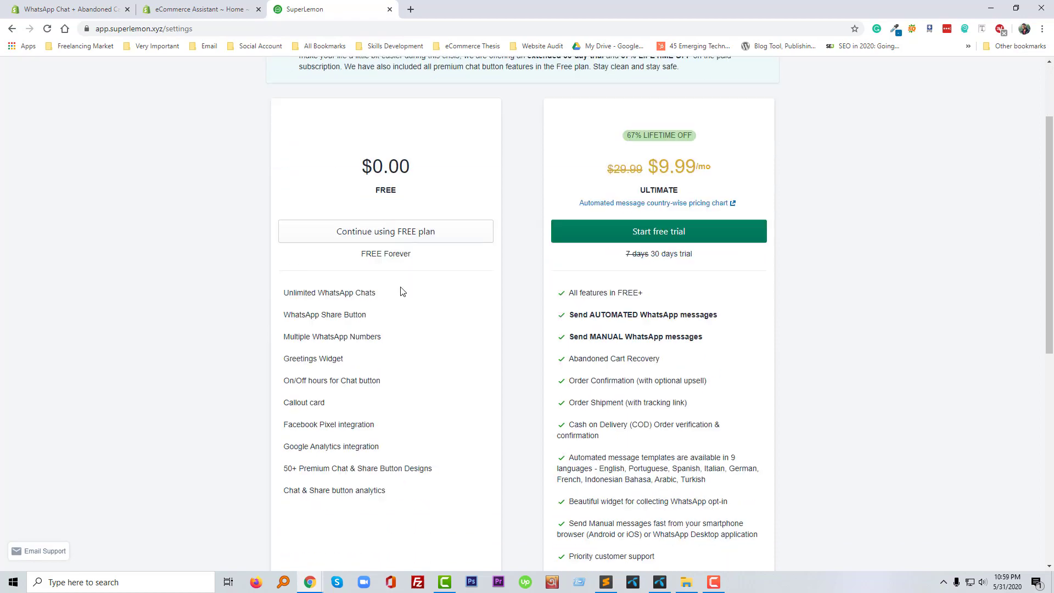
pyautogui.scroll(-5, 401, 292)
pyautogui.scroll(-3, 401, 292)
pyautogui.scroll(2, 401, 293)
pyautogui.scroll(6, 404, 291)
pyautogui.scroll(3, 402, 307)
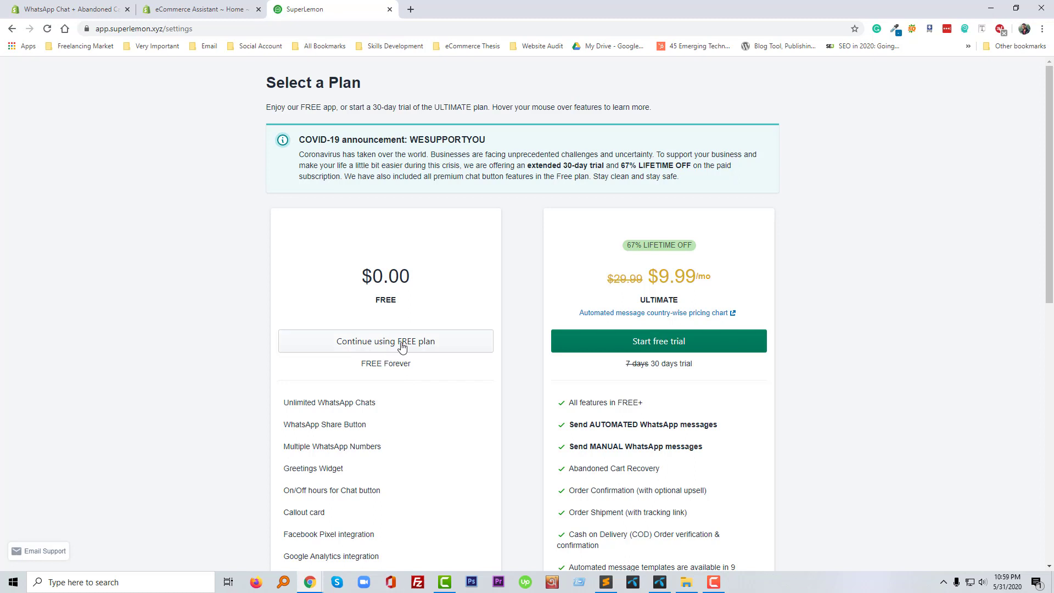
pyautogui.click(443, 346)
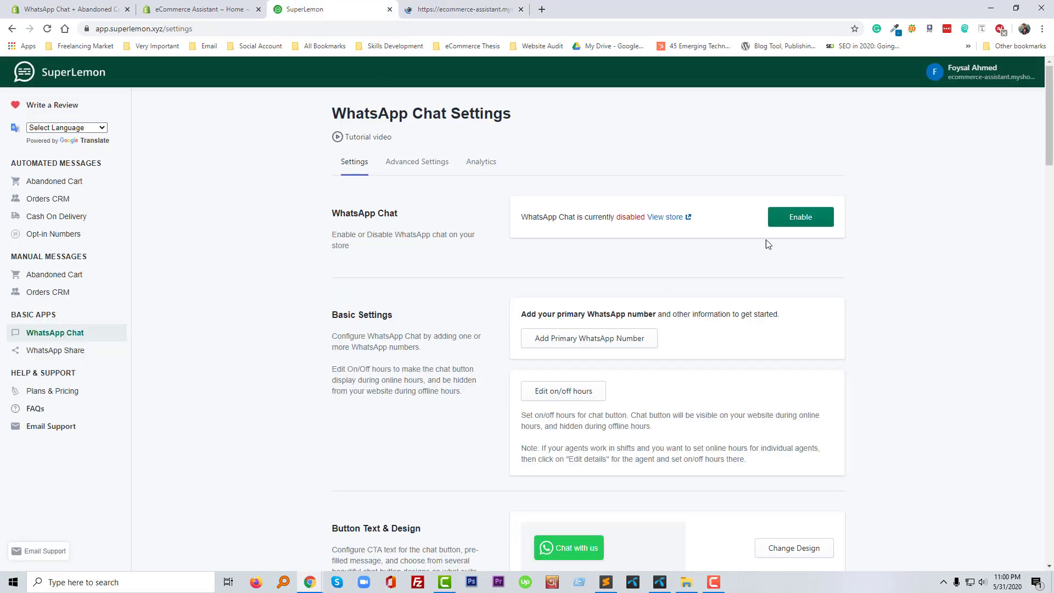
pyautogui.click(796, 221)
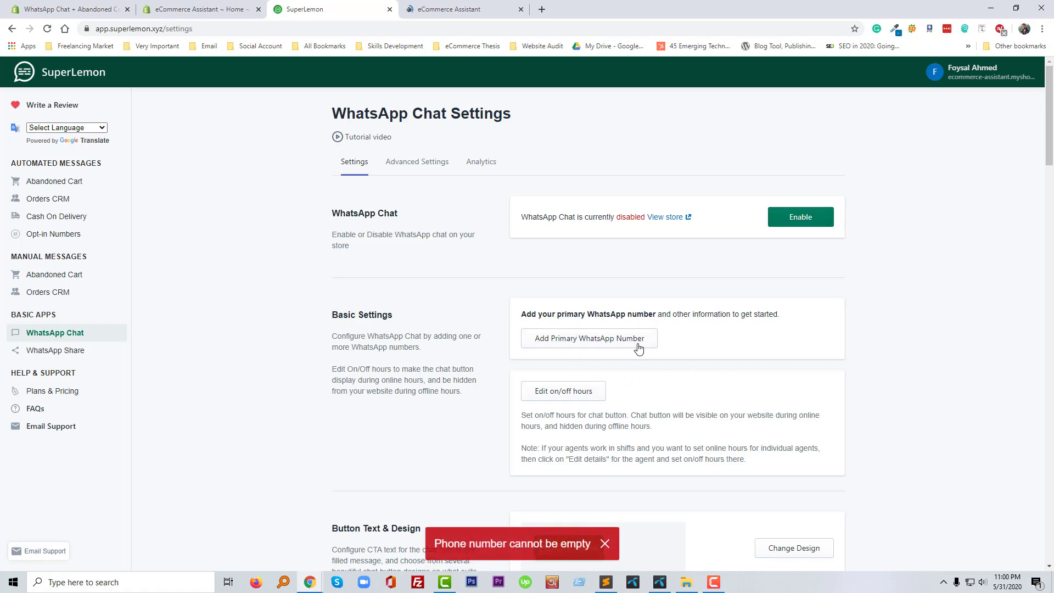
pyautogui.click(594, 339)
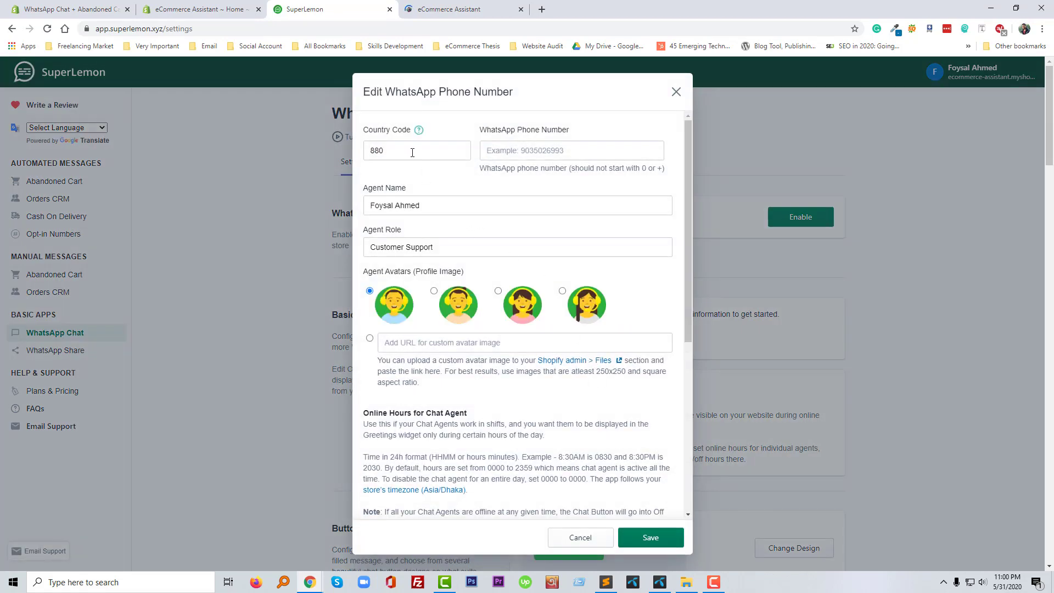
pyautogui.click(412, 150)
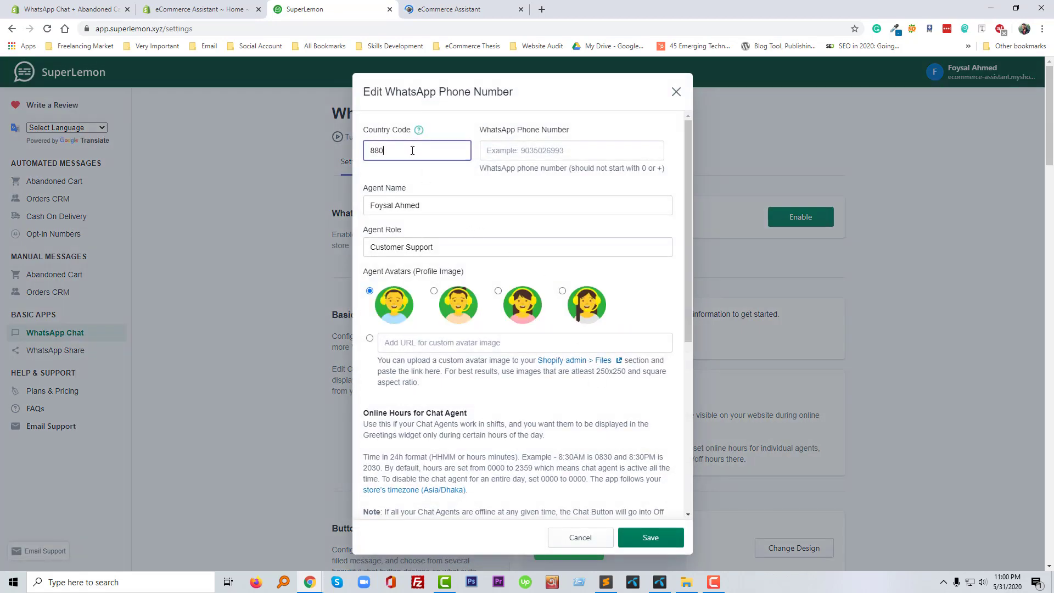
pyautogui.click(511, 150)
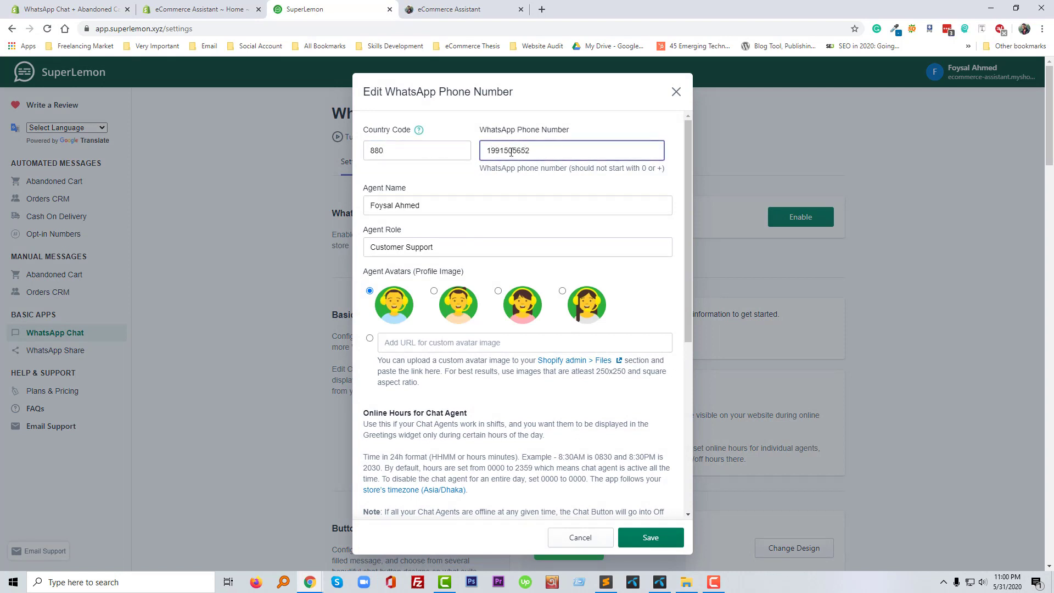
pyautogui.click(474, 181)
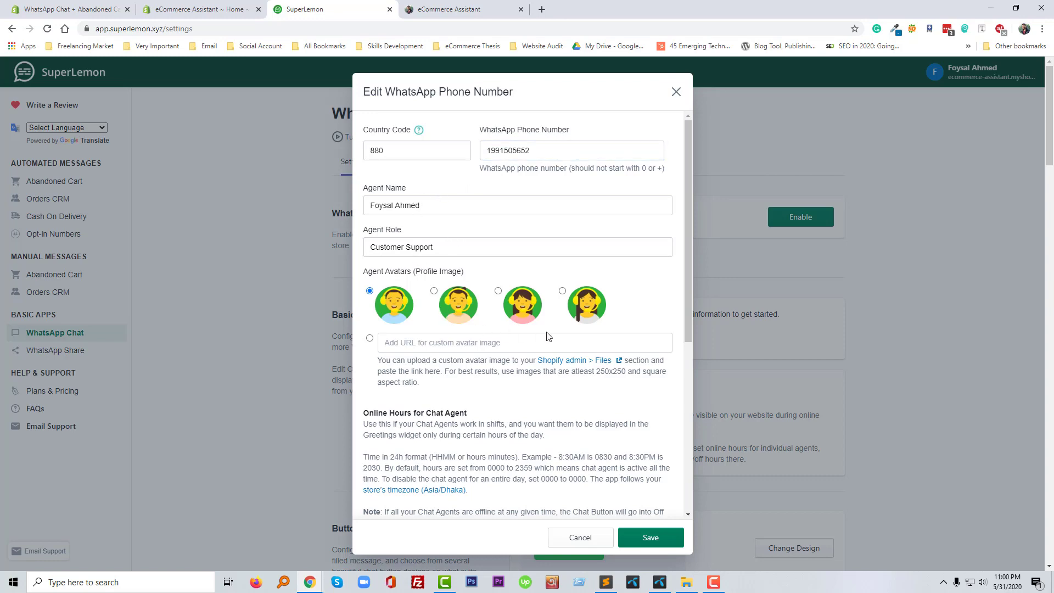
pyautogui.scroll(-3, 463, 359)
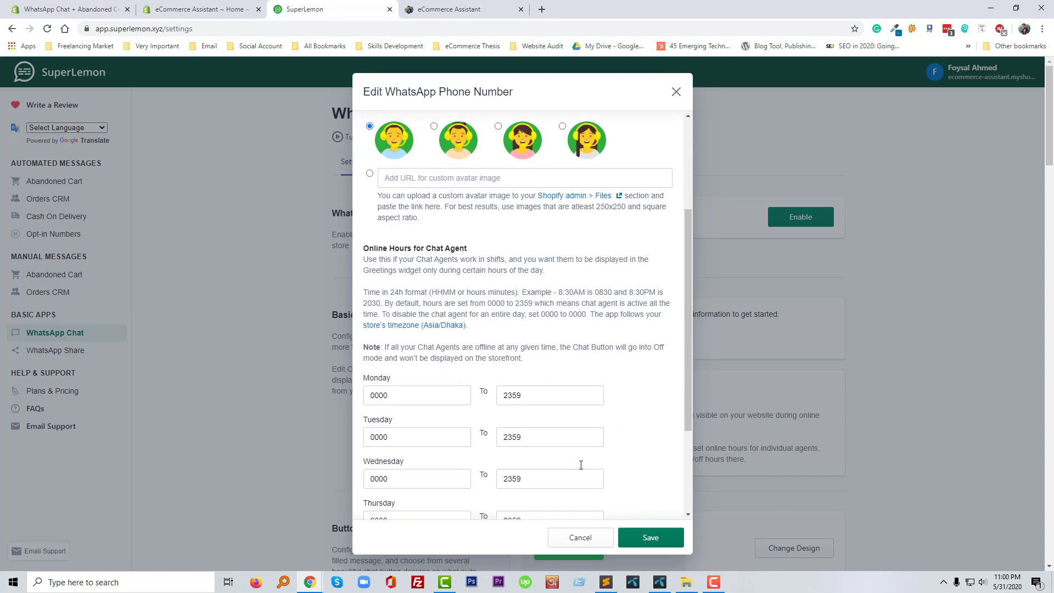
pyautogui.scroll(-3, 575, 494)
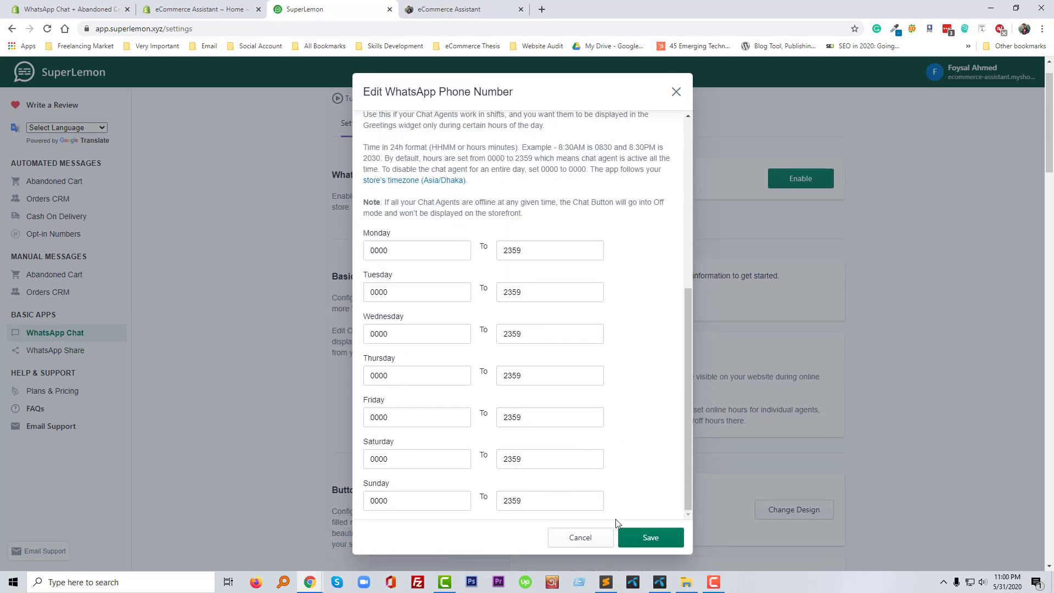
pyautogui.click(638, 544)
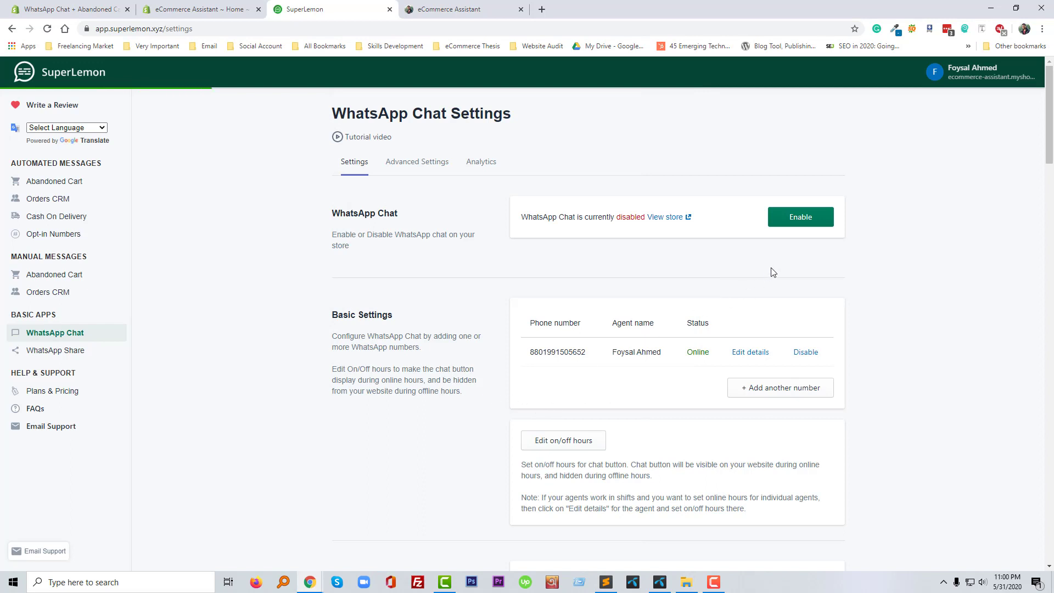
# Switch WhatsApp Chat to enabled in SuperLemon's settings
pyautogui.click(798, 216)
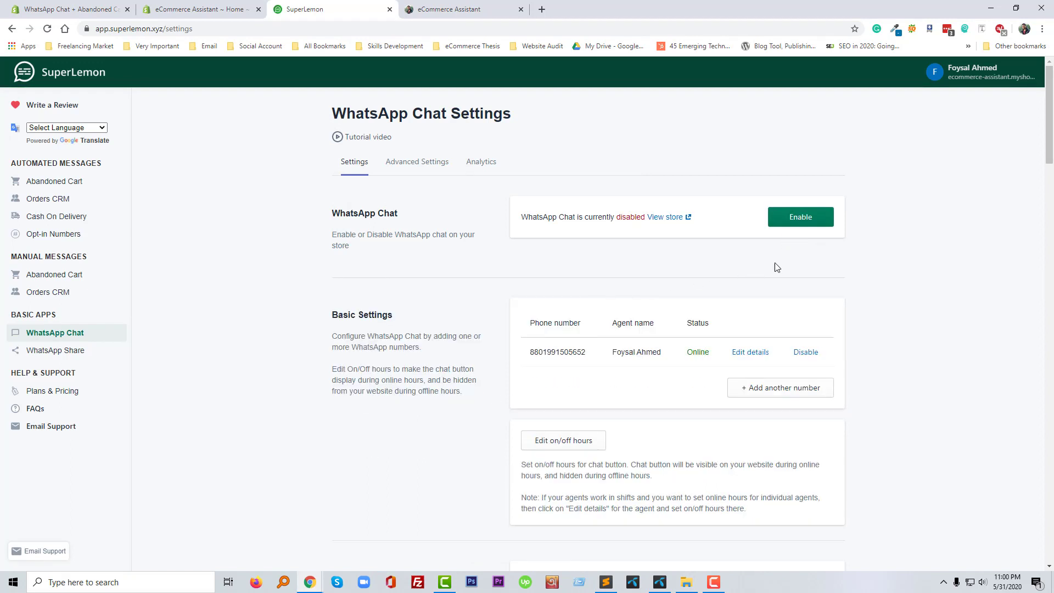
pyautogui.click(788, 219)
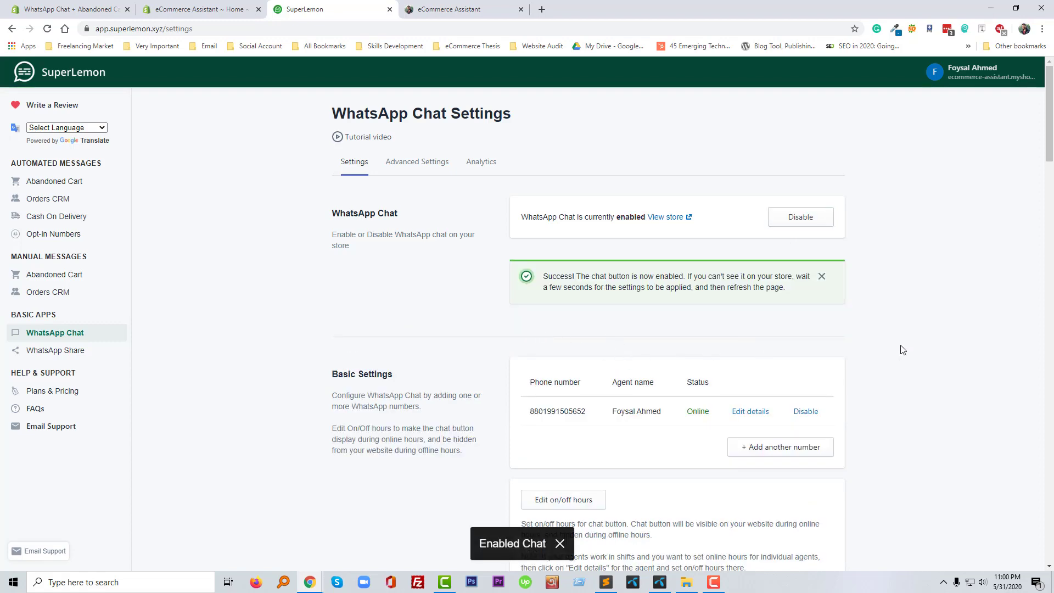
pyautogui.scroll(-1, 588, 301)
pyautogui.scroll(-3, 588, 302)
pyautogui.scroll(-1, 524, 340)
pyautogui.scroll(-1, 523, 343)
# Reload the storefront, dismiss the cookie notice, and open the chat panel showing Customer Support
pyautogui.click(460, 5)
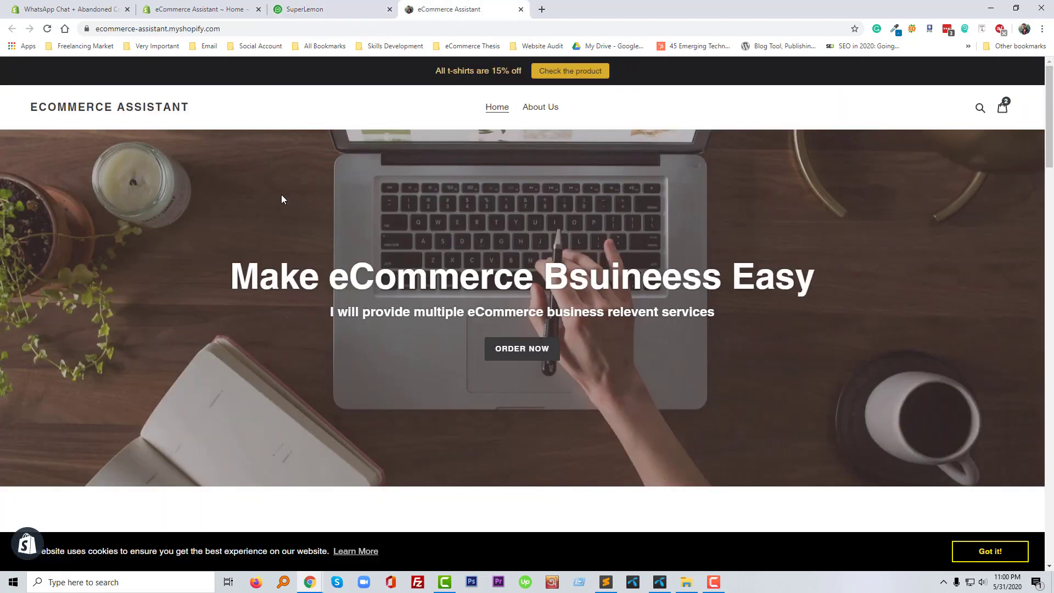
pyautogui.click(47, 29)
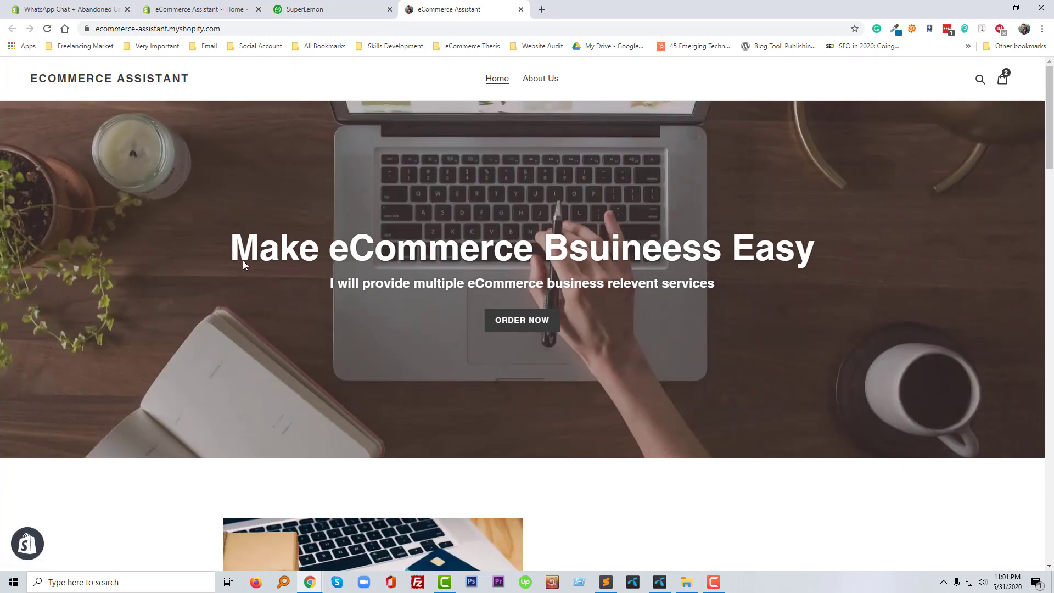
pyautogui.scroll(-1, 259, 264)
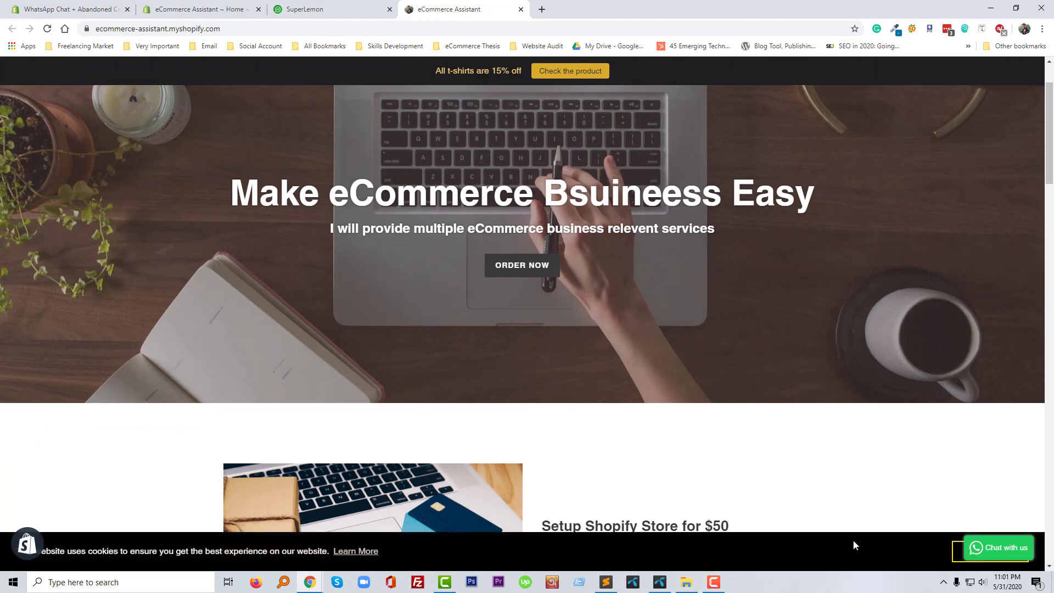
pyautogui.scroll(2, 949, 540)
pyautogui.scroll(1, 948, 539)
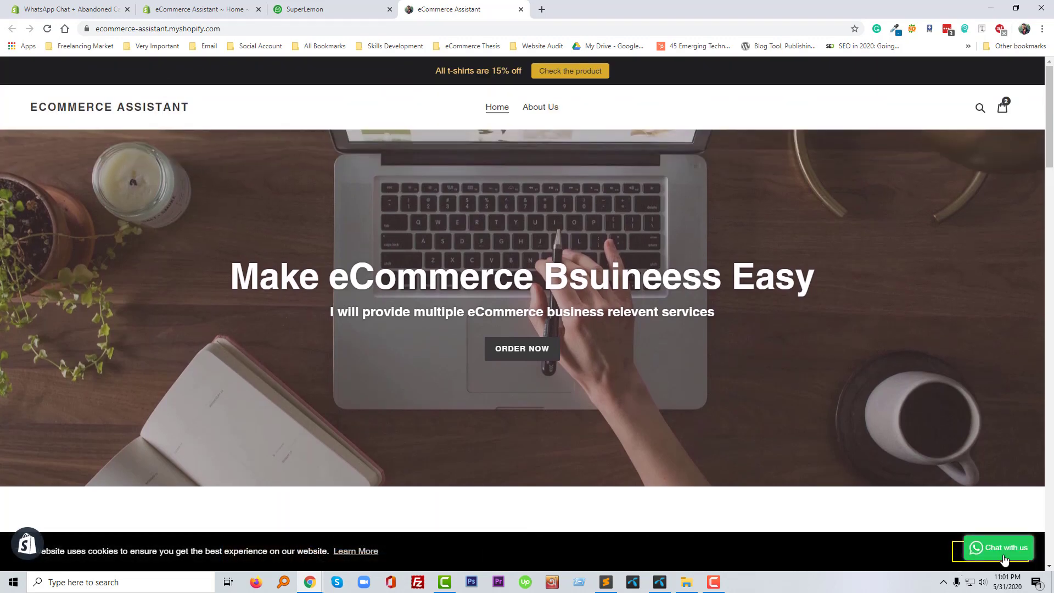
pyautogui.click(957, 559)
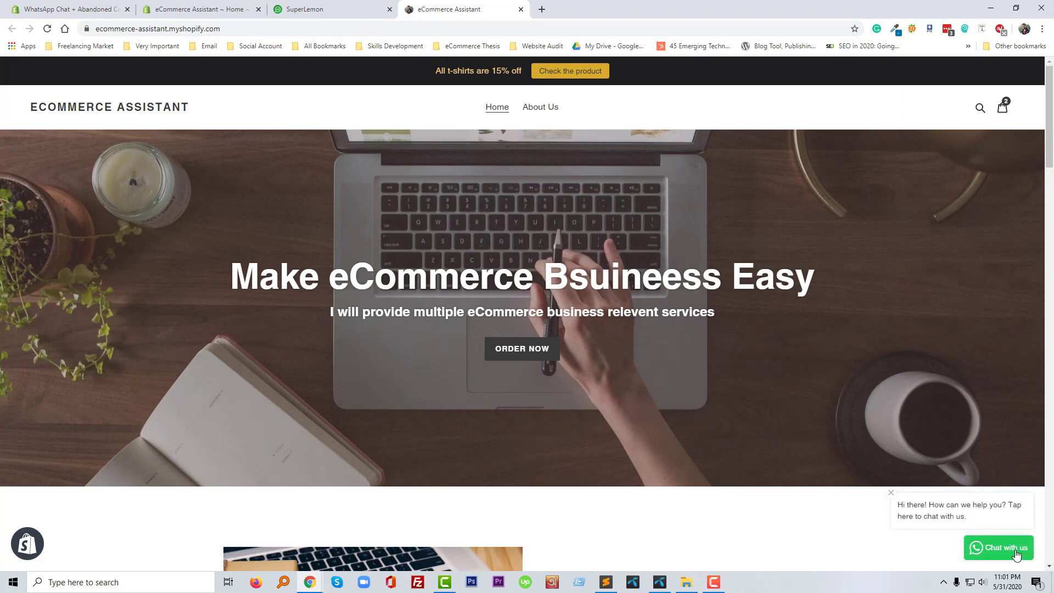
pyautogui.click(1017, 555)
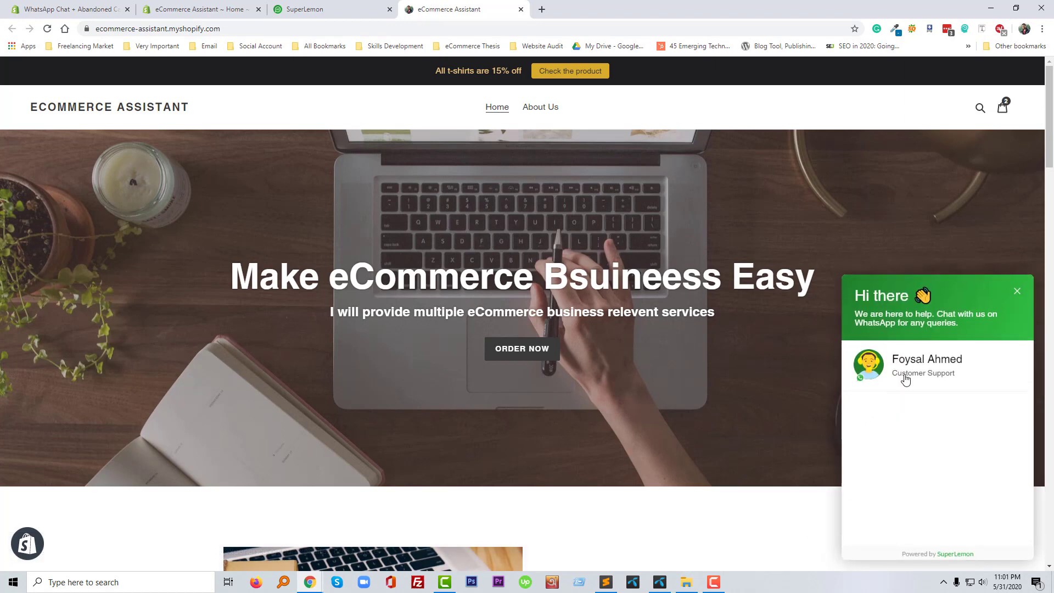
# Back in SuperLemon's WhatsApp Chat settings, browse the chat button design templates, then close them unchanged
pyautogui.click(358, 6)
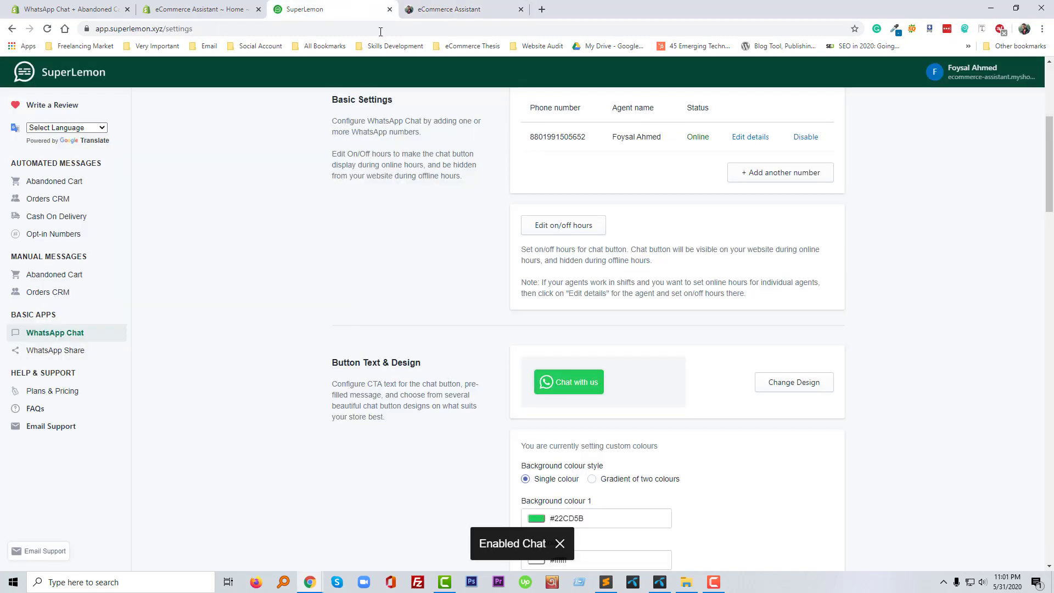
pyautogui.scroll(-1, 604, 363)
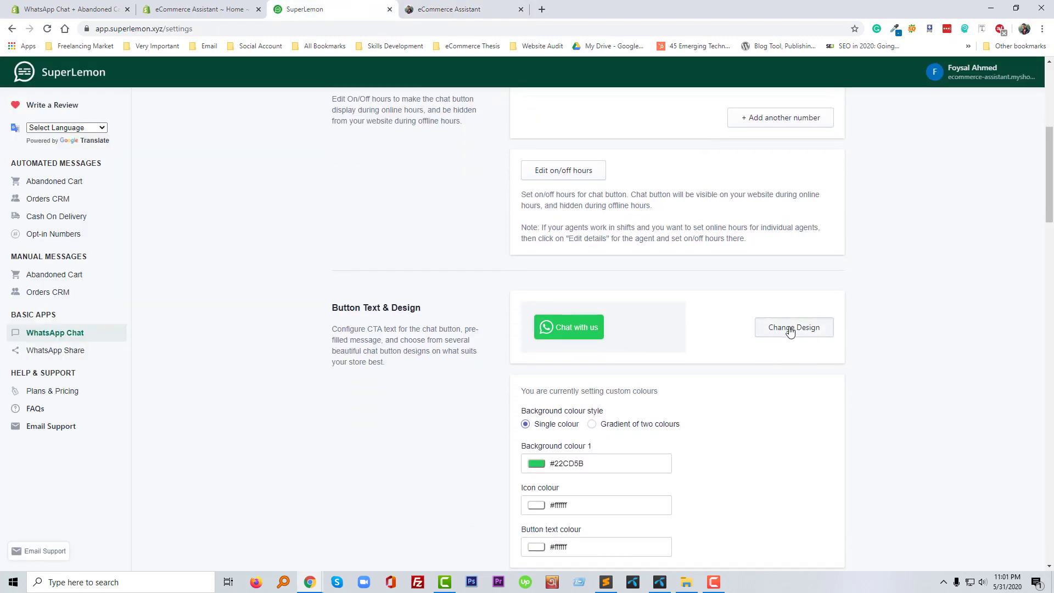
pyautogui.click(786, 328)
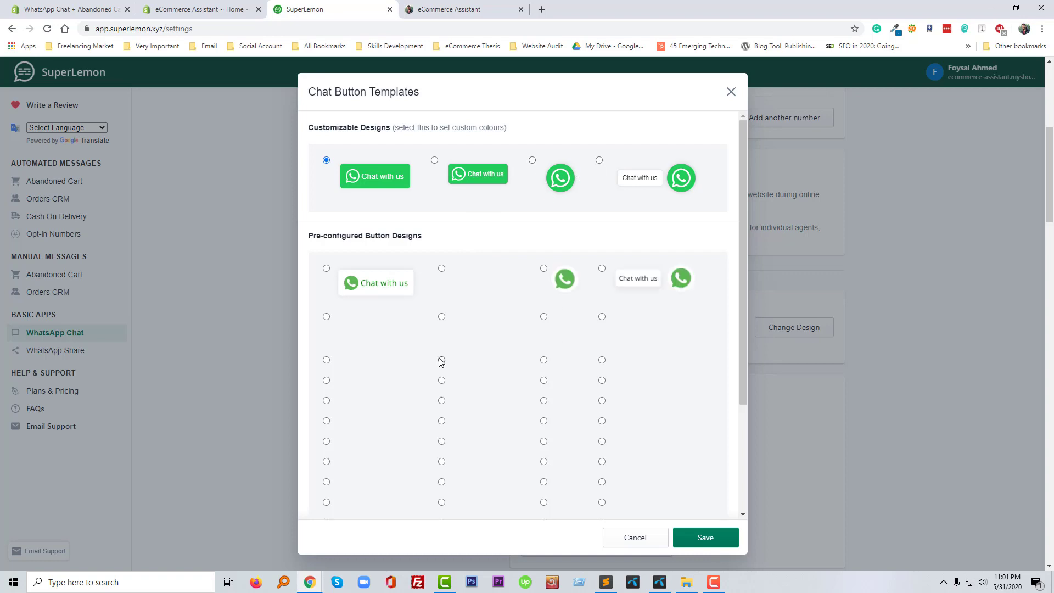
pyautogui.scroll(-1, 379, 299)
pyautogui.scroll(-2, 522, 368)
pyautogui.scroll(4, 527, 346)
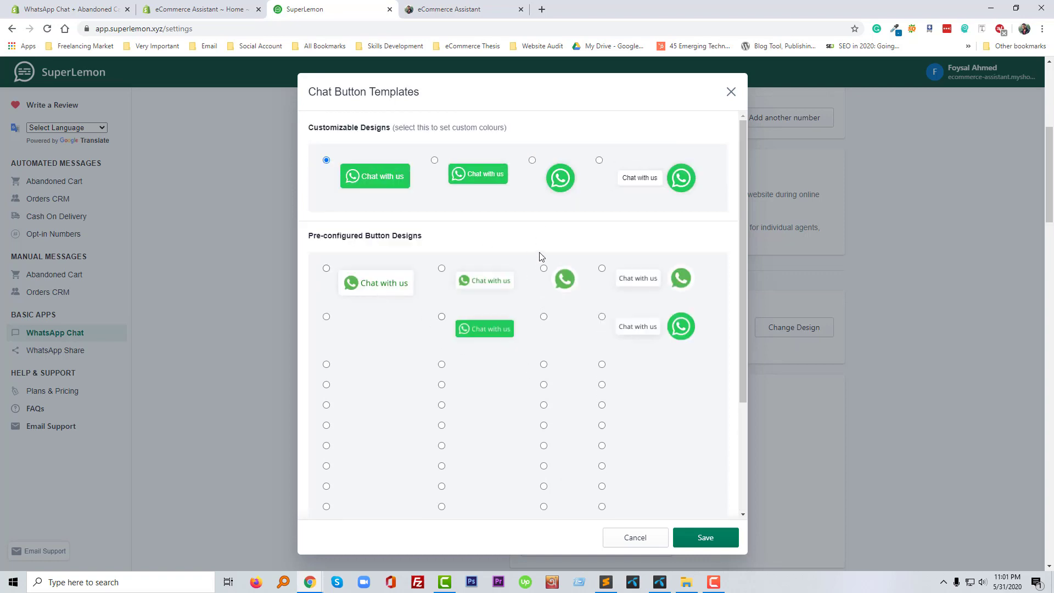
pyautogui.click(731, 92)
# Review the callout card and button position settings without changing anything
pyautogui.scroll(-2, 769, 379)
pyautogui.scroll(-1, 747, 375)
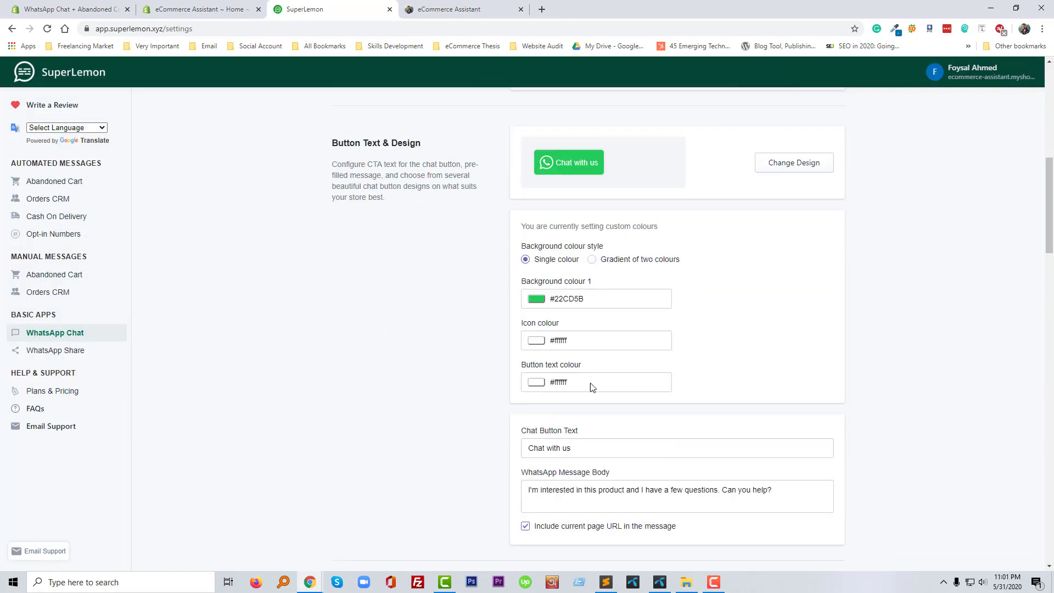
pyautogui.scroll(-2, 592, 387)
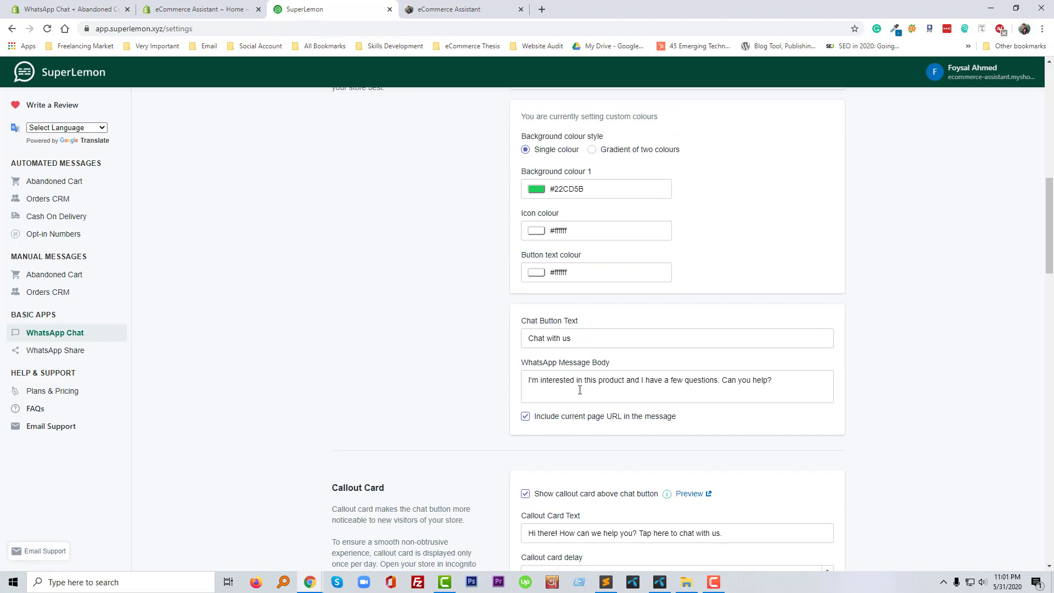
pyautogui.scroll(-2, 615, 395)
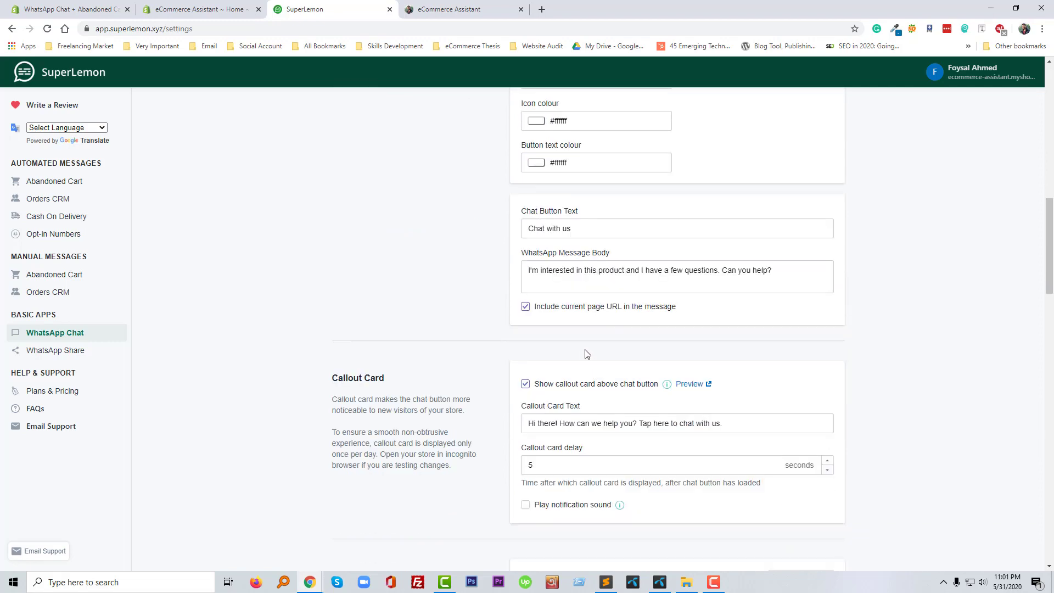
pyautogui.scroll(-3, 587, 354)
pyautogui.scroll(-3, 591, 375)
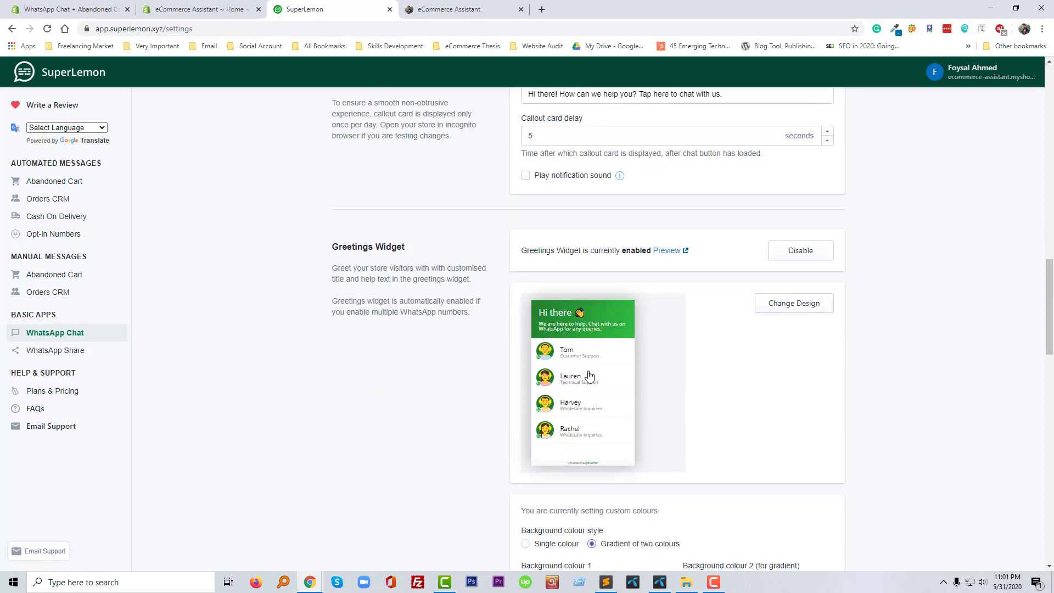
pyautogui.scroll(-4, 589, 375)
pyautogui.scroll(-4, 589, 375)
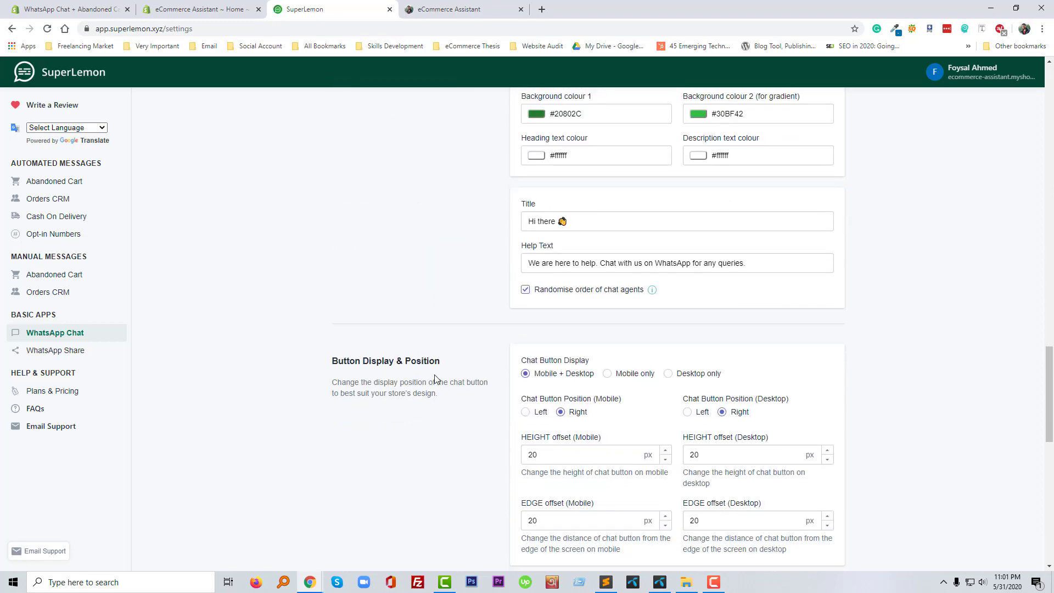
pyautogui.scroll(-2, 435, 379)
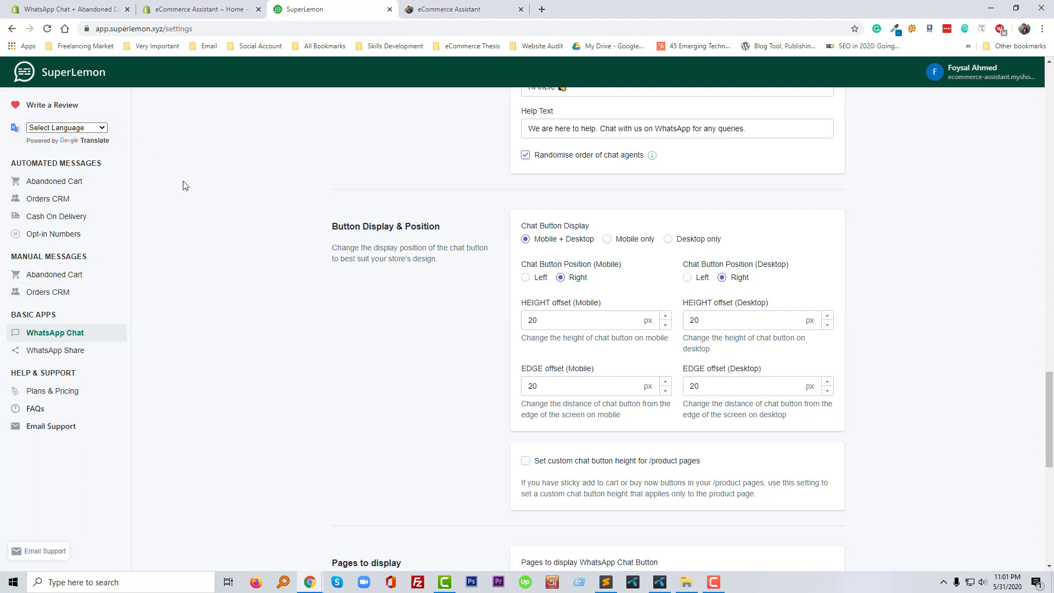
pyautogui.scroll(2, 409, 349)
pyautogui.scroll(5, 409, 349)
pyautogui.scroll(5, 409, 349)
pyautogui.scroll(5, 409, 349)
pyautogui.scroll(3, 409, 349)
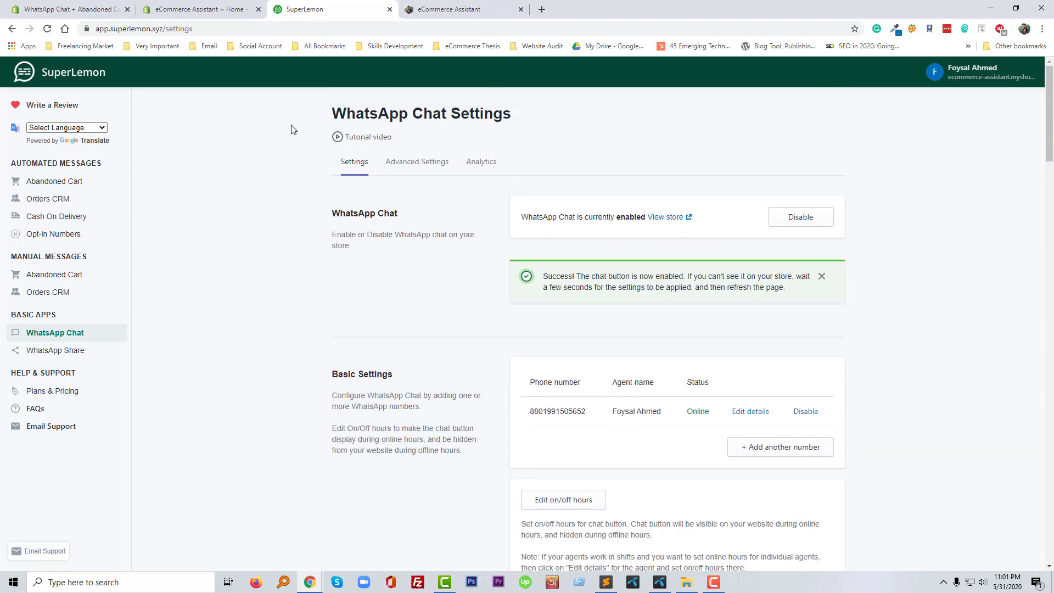